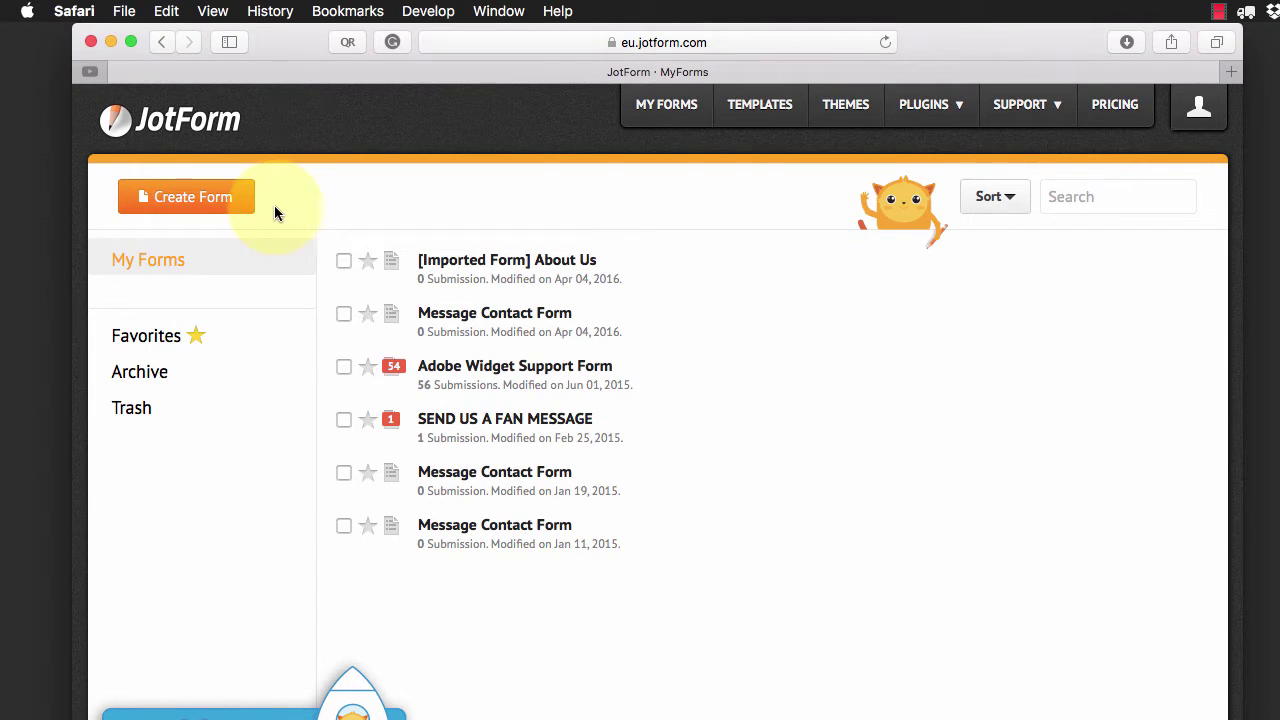
Step: View the Import Form dialog's web-page and clone options, then cancel back to My Forms
{"action": "left_click", "coordinate": [191, 207]}
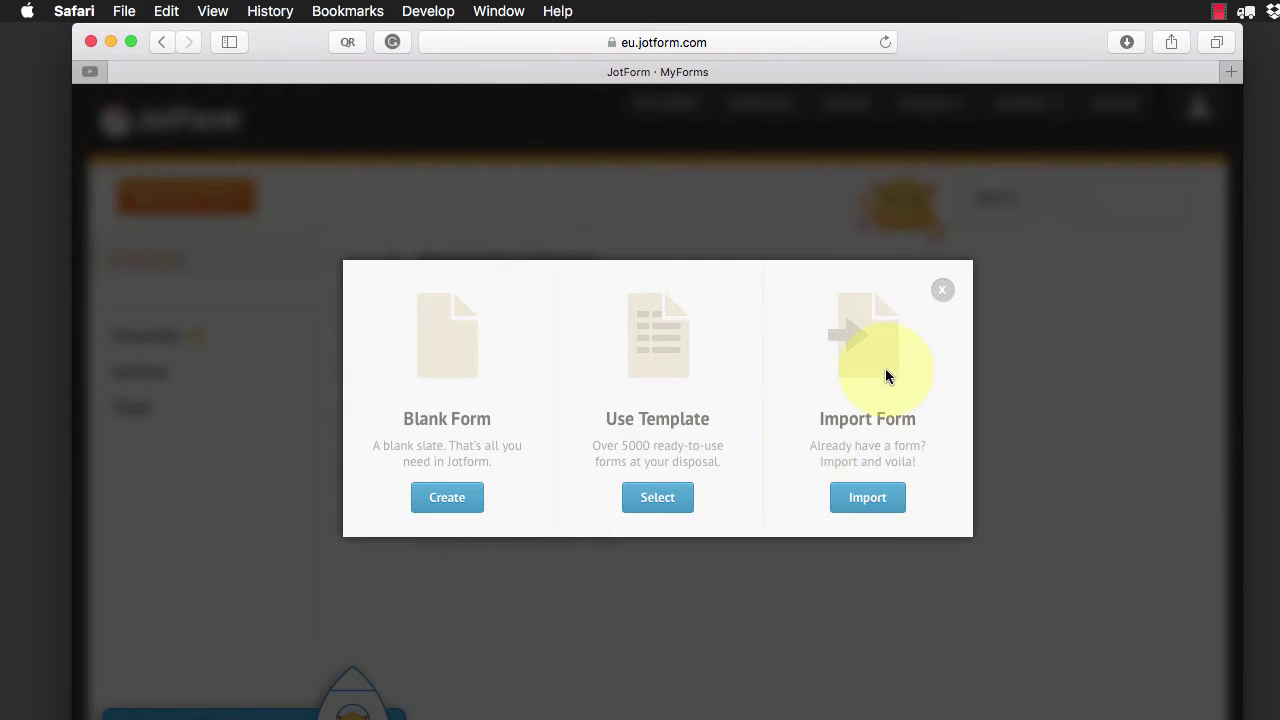
{"action": "left_click", "coordinate": [864, 500]}
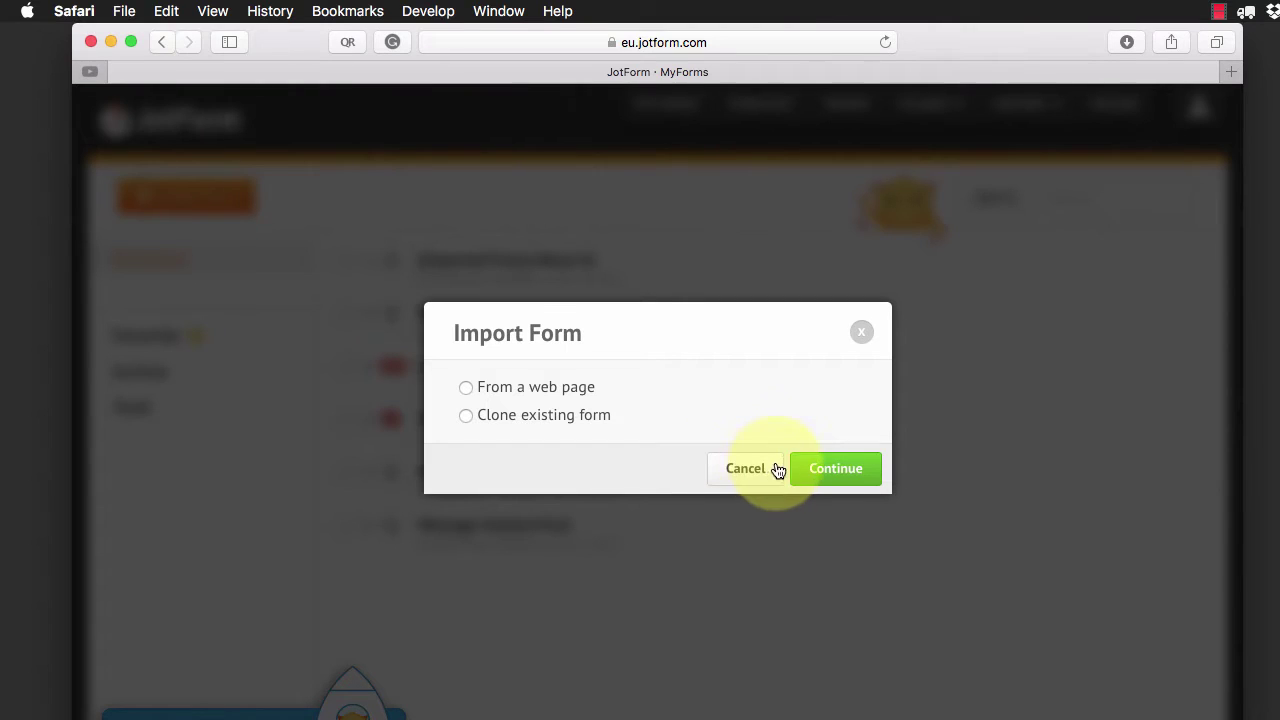
{"action": "left_click", "coordinate": [765, 472]}
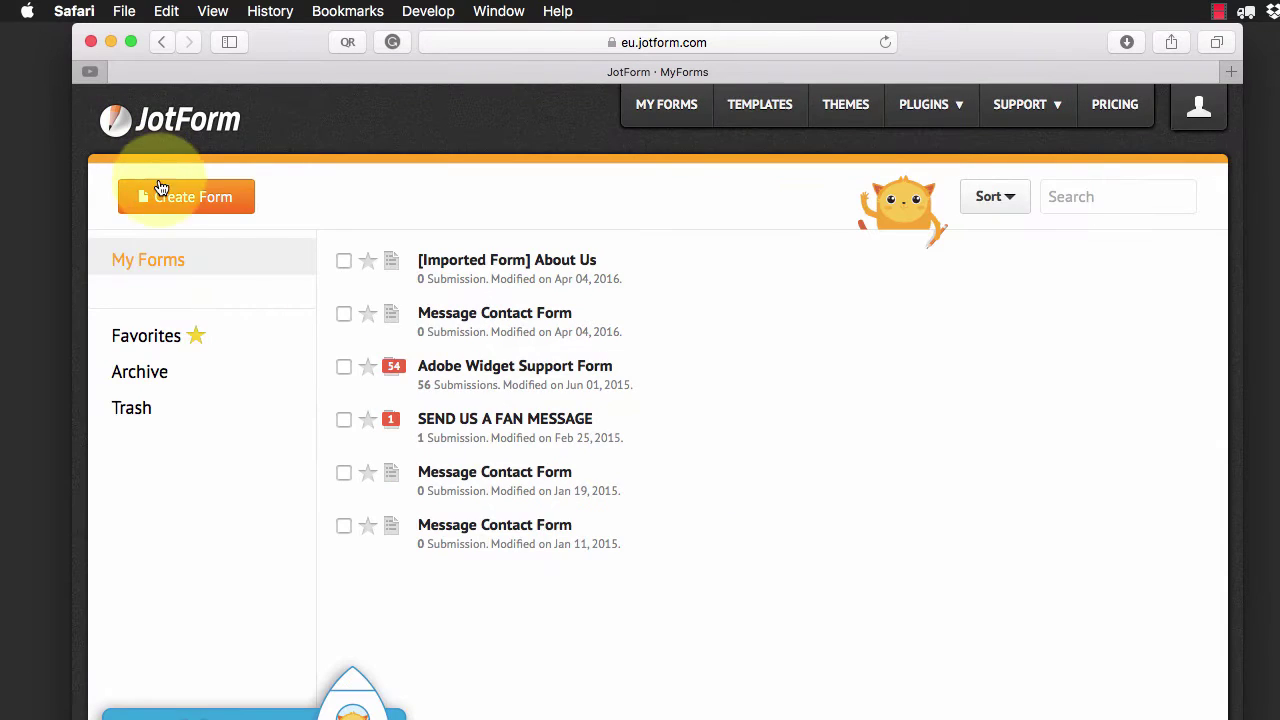
Step: Search the form templates for 'web design' and pick the Website Design Quote Form template
{"action": "left_click", "coordinate": [160, 196]}
{"action": "left_click", "coordinate": [657, 497]}
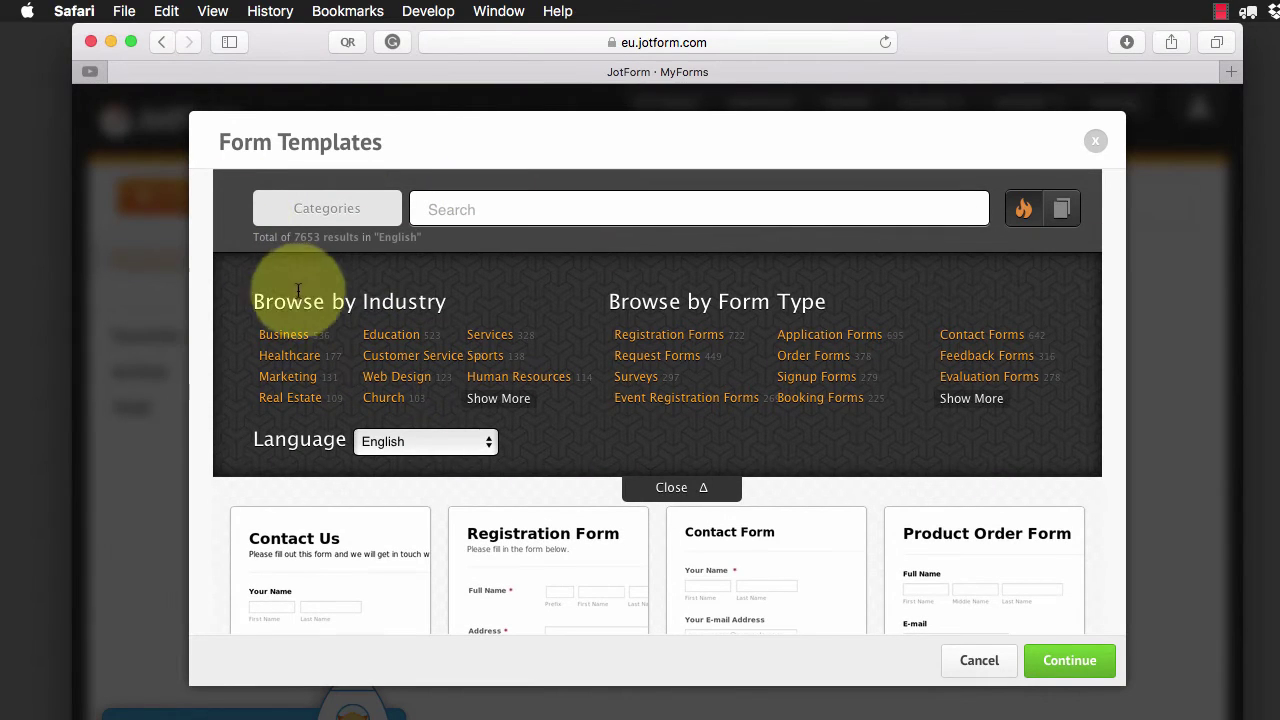
{"action": "left_click", "coordinate": [544, 203]}
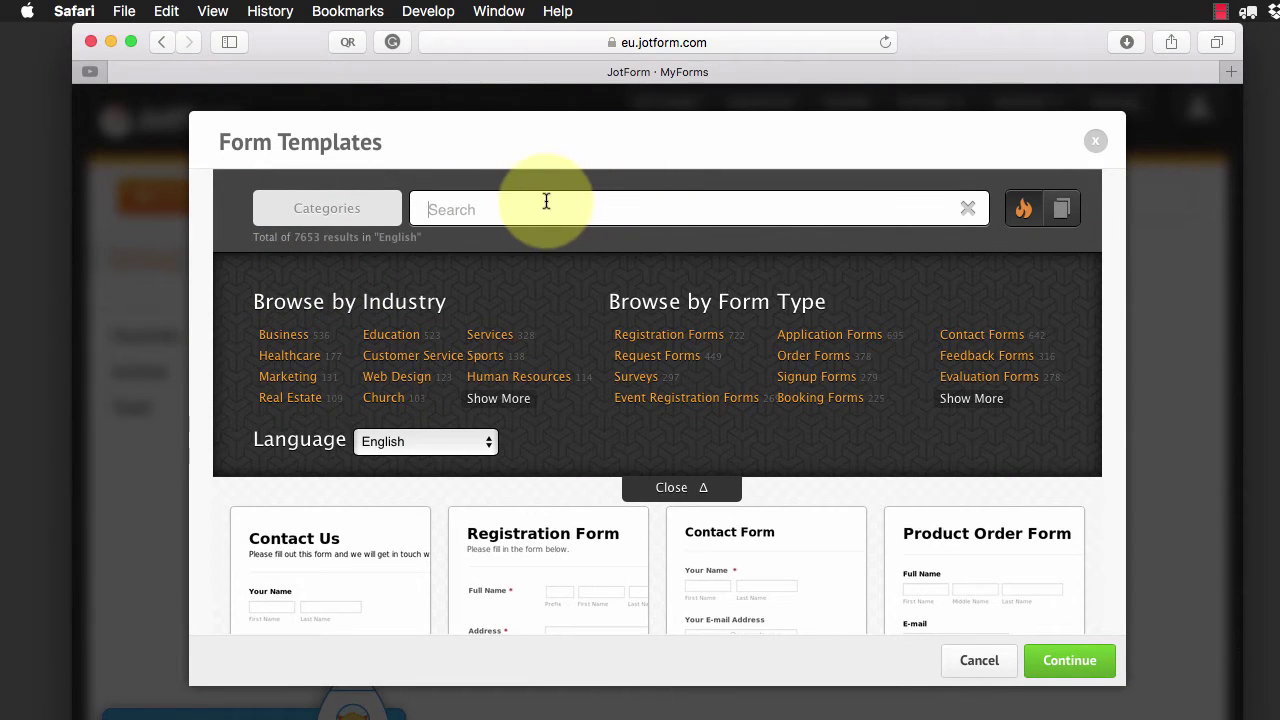
{"action": "type", "text": "web design"}
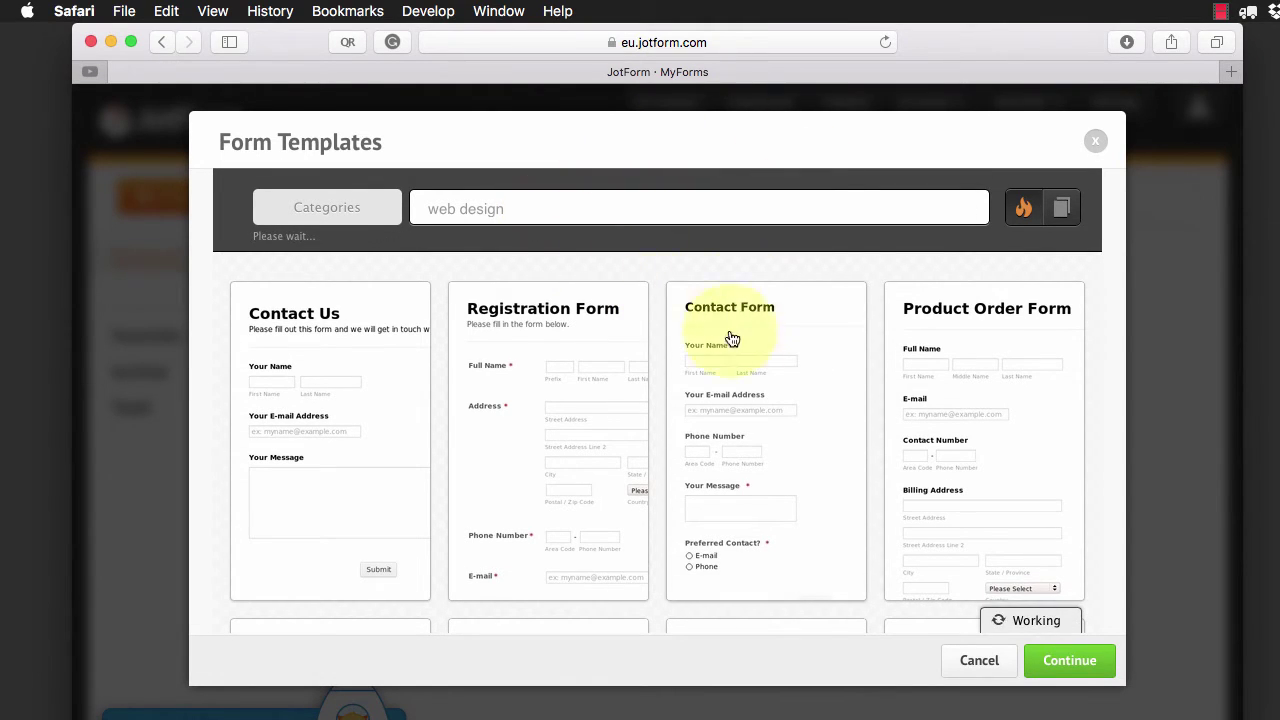
{"action": "mouse_move", "coordinate": [725, 349]}
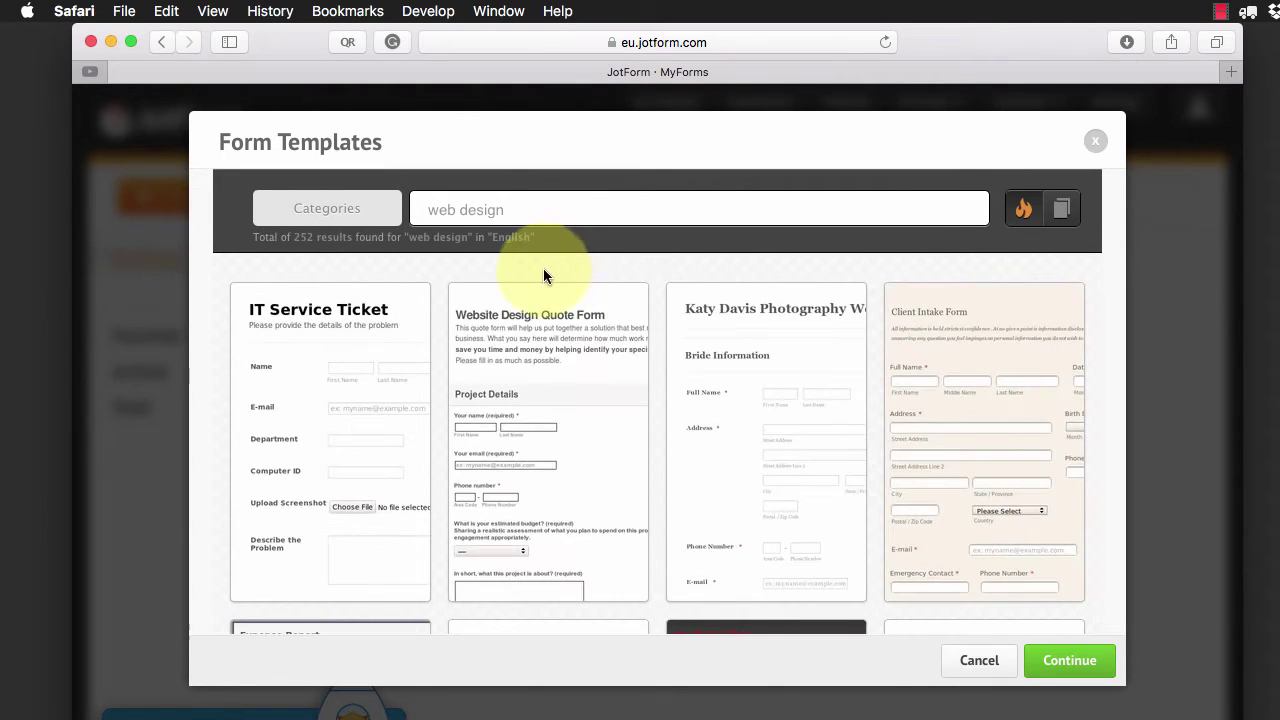
{"action": "scroll", "coordinate": [546, 266], "scroll_direction": "down", "scroll_amount": 1}
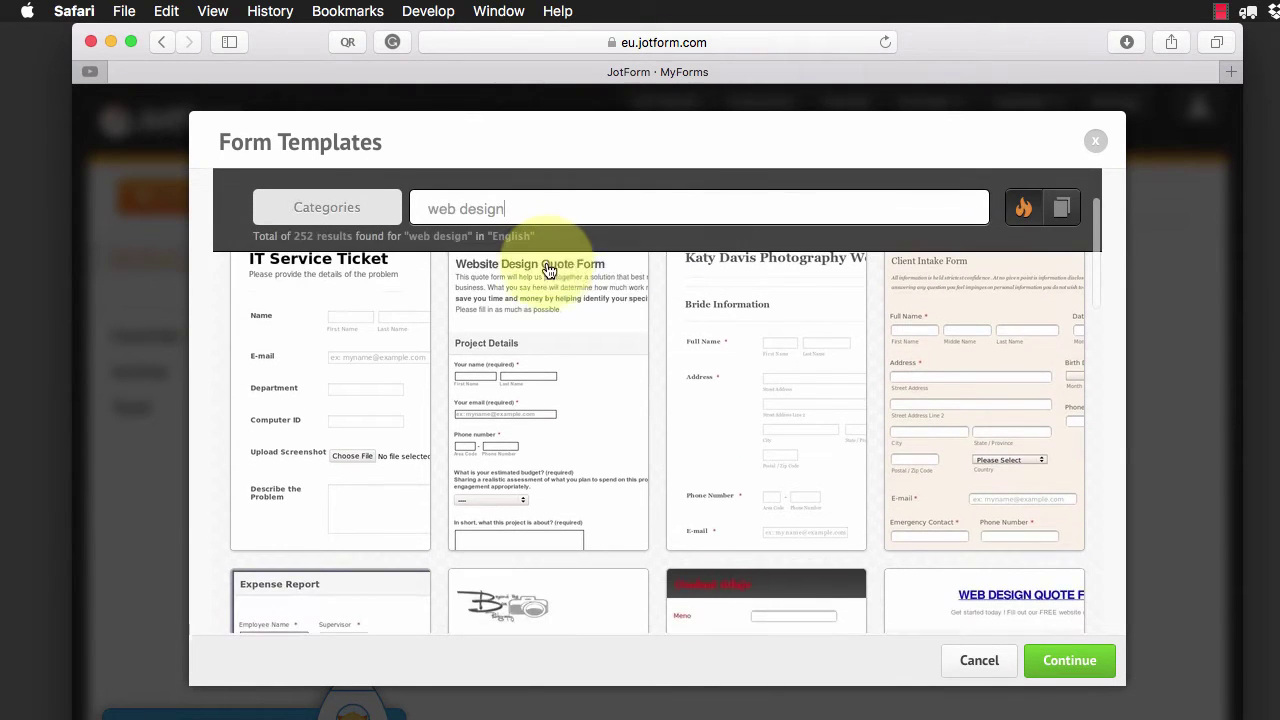
{"action": "mouse_move", "coordinate": [560, 338]}
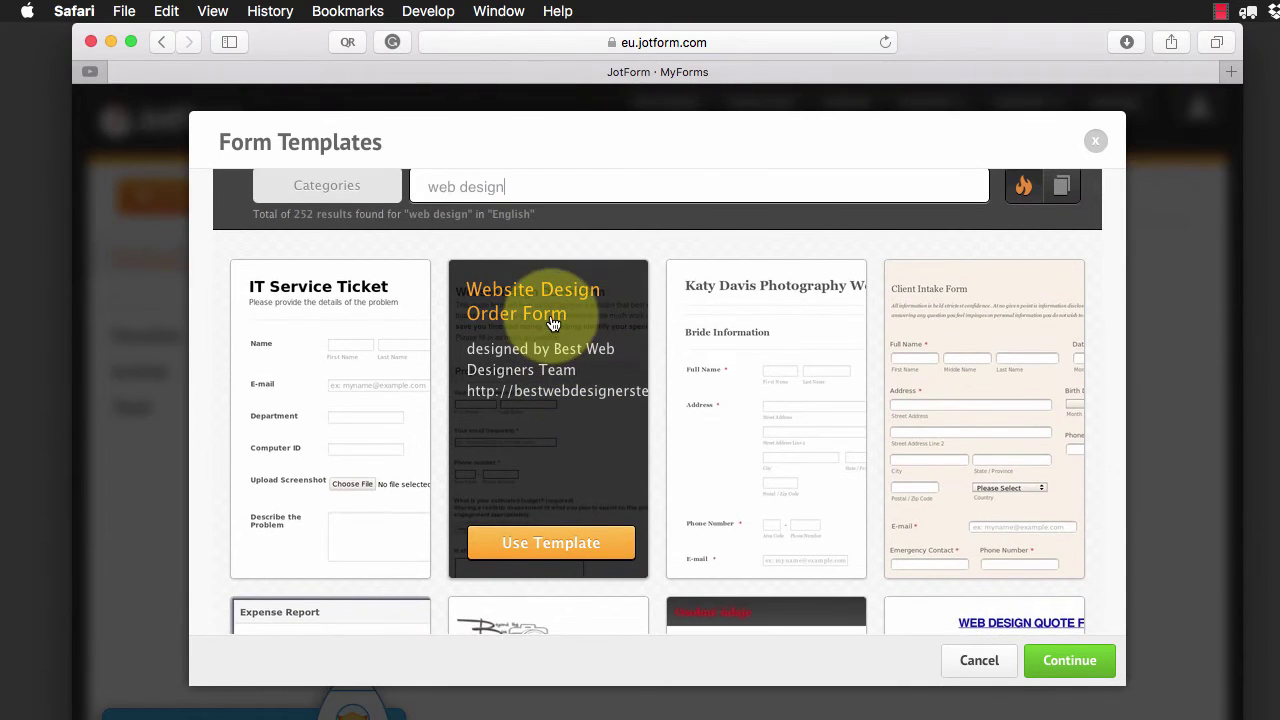
{"action": "left_click", "coordinate": [555, 556]}
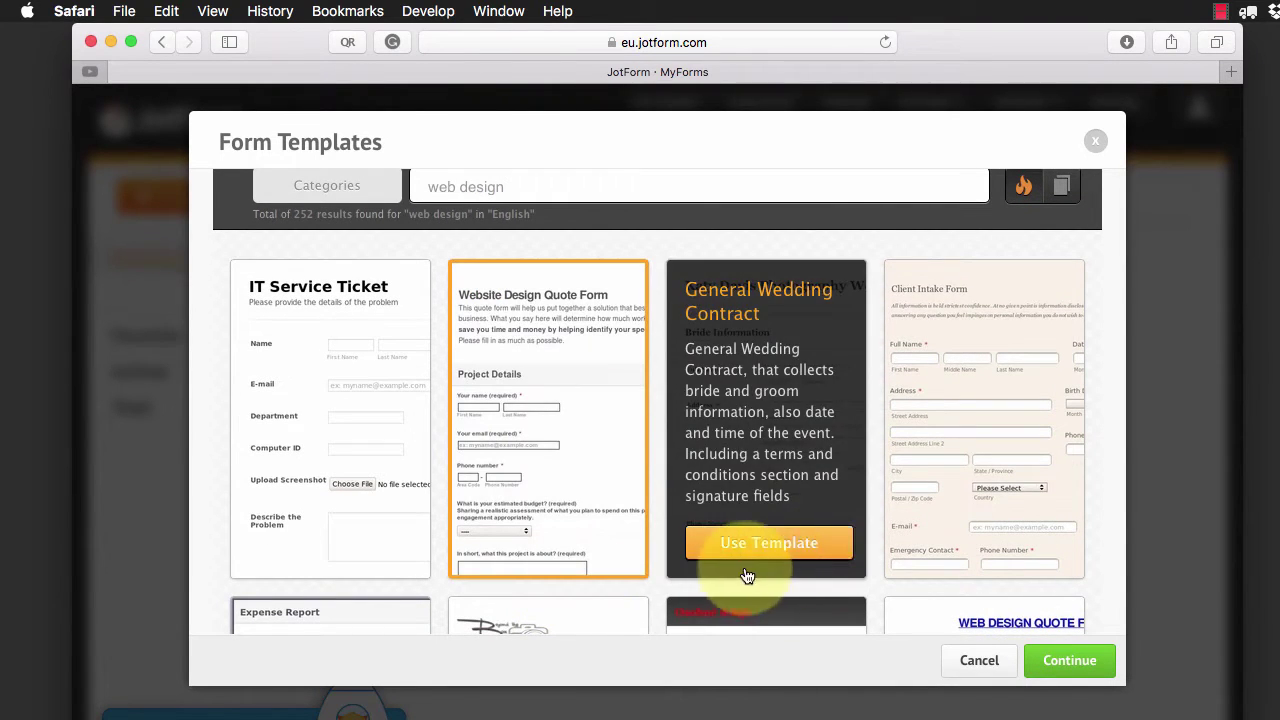
Step: Load the Website Design Quote Form template into the Form Builder
{"action": "left_click", "coordinate": [1070, 661]}
{"action": "mouse_move", "coordinate": [757, 301]}
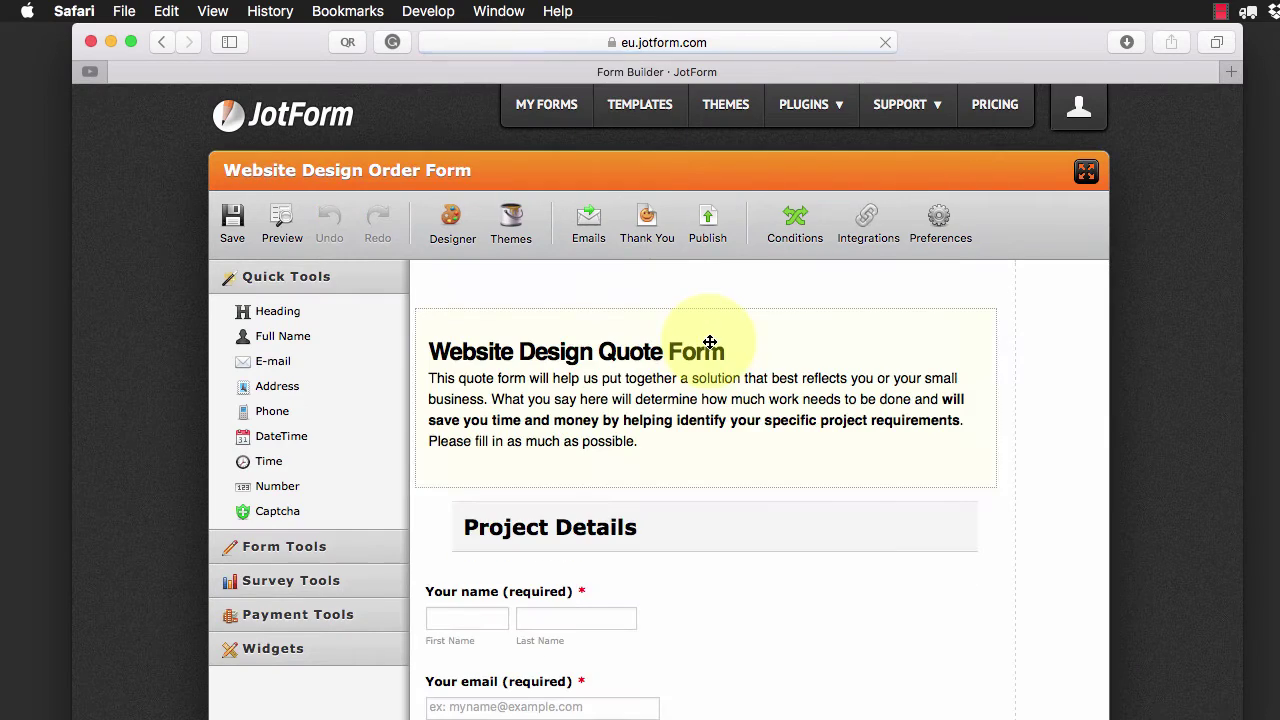
{"action": "scroll", "coordinate": [707, 360], "scroll_direction": "down", "scroll_amount": 10}
{"action": "scroll", "coordinate": [705, 355], "scroll_direction": "up", "scroll_amount": 10}
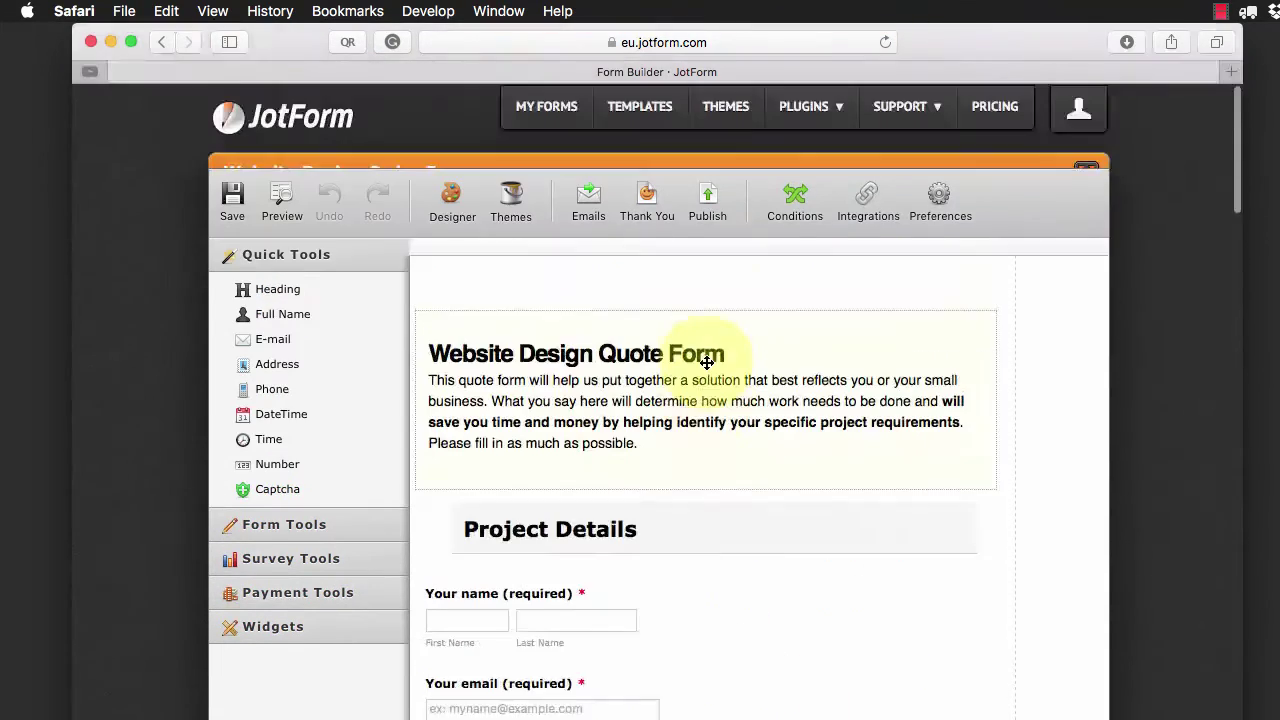
Step: Set the form's Responsive Form preference to Yes and close the settings
{"action": "left_click", "coordinate": [940, 222]}
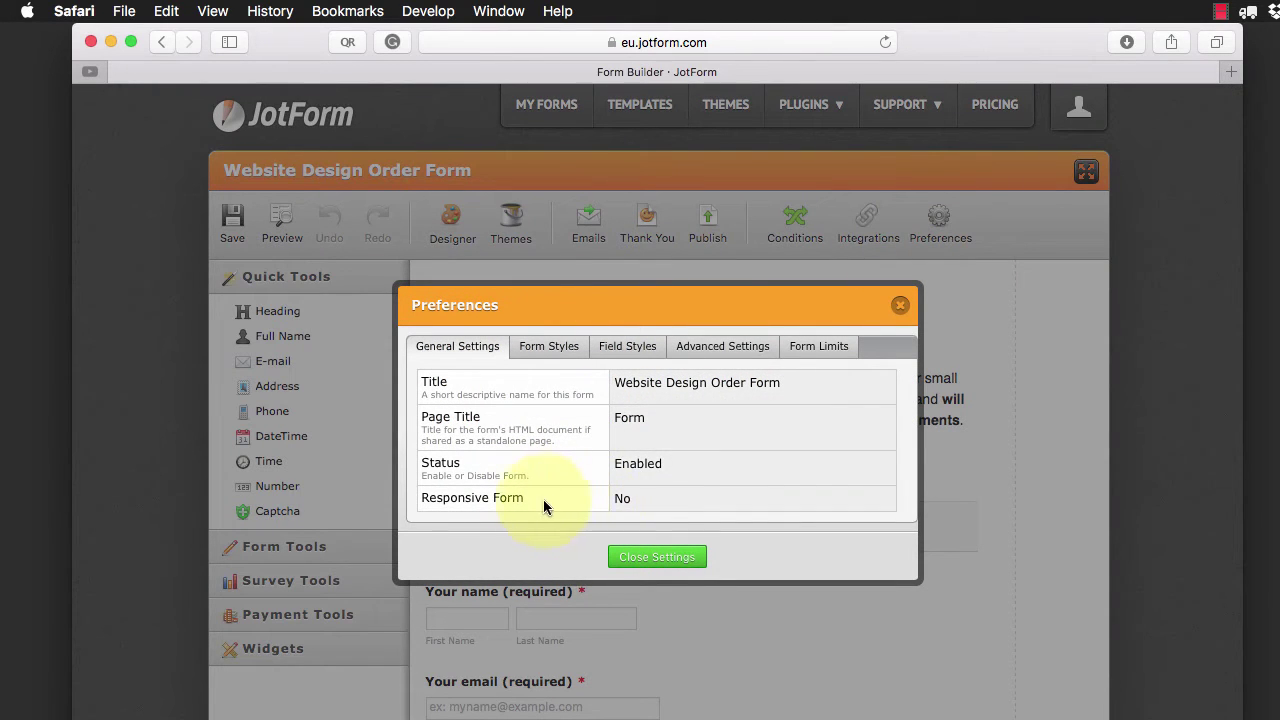
{"action": "left_click", "coordinate": [630, 500]}
{"action": "left_click", "coordinate": [636, 506]}
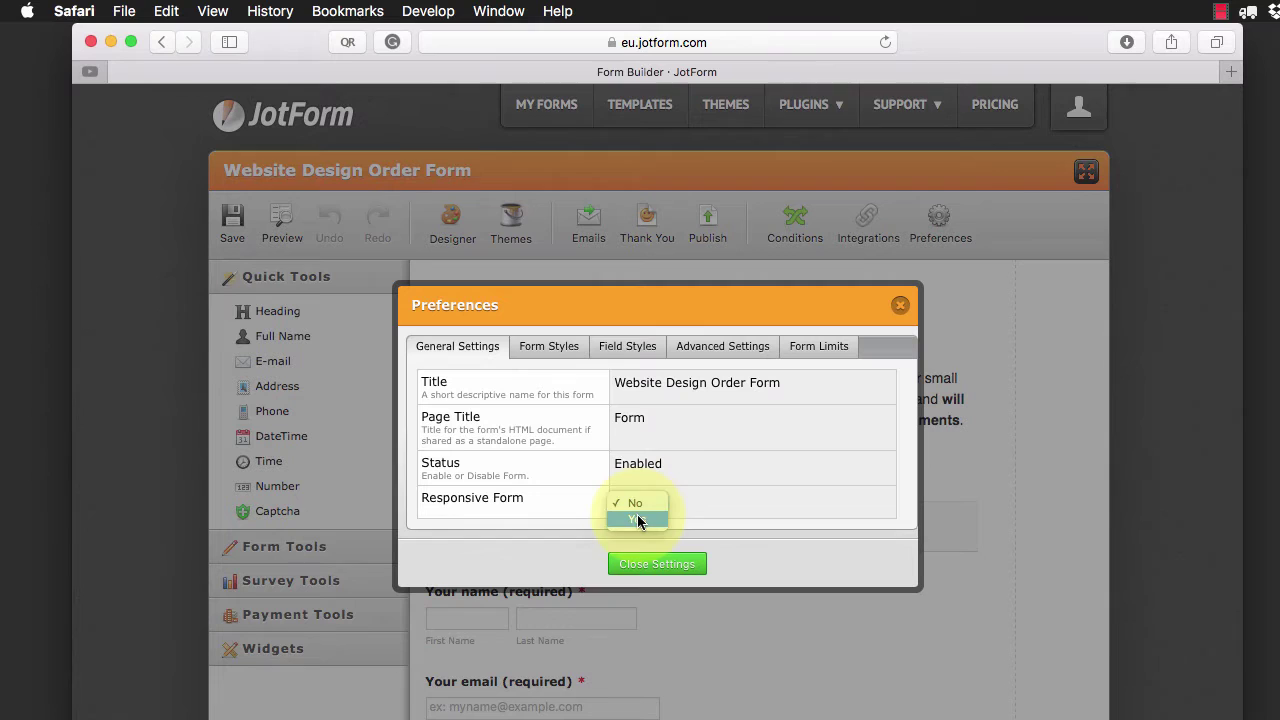
{"action": "left_click", "coordinate": [638, 520]}
{"action": "left_click", "coordinate": [644, 560]}
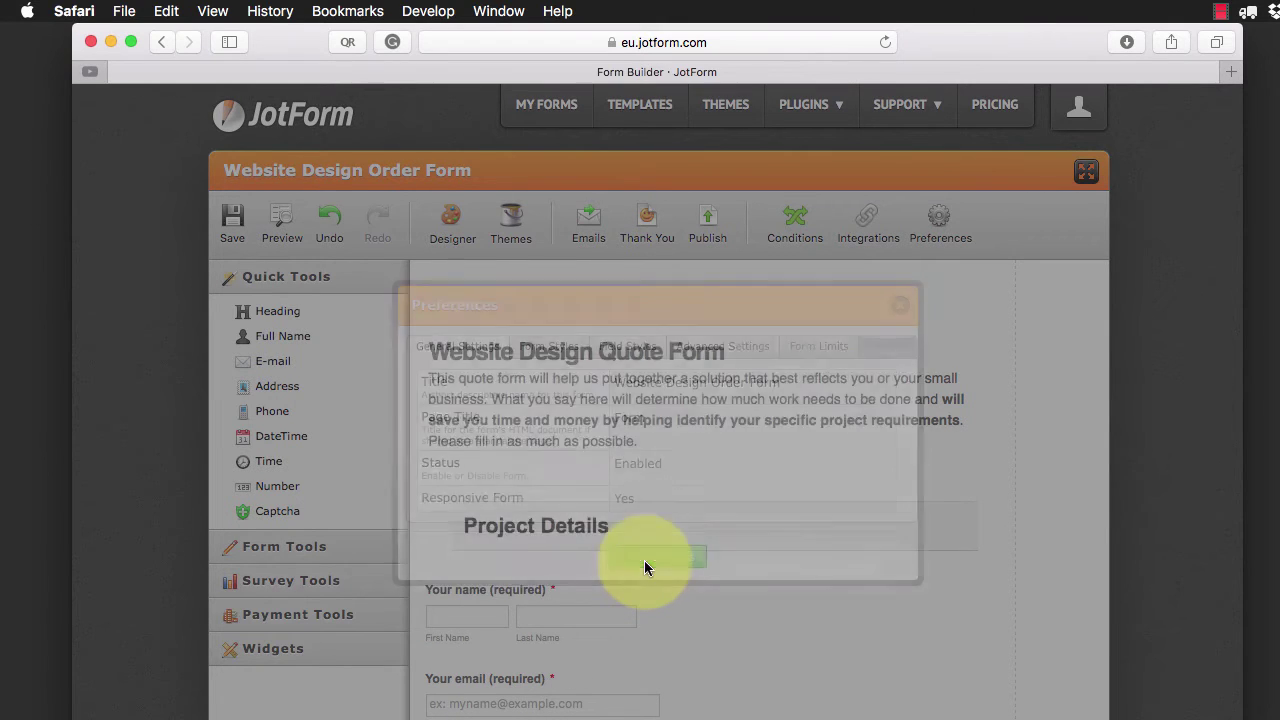
{"action": "scroll", "coordinate": [563, 543], "scroll_direction": "down", "scroll_amount": 3}
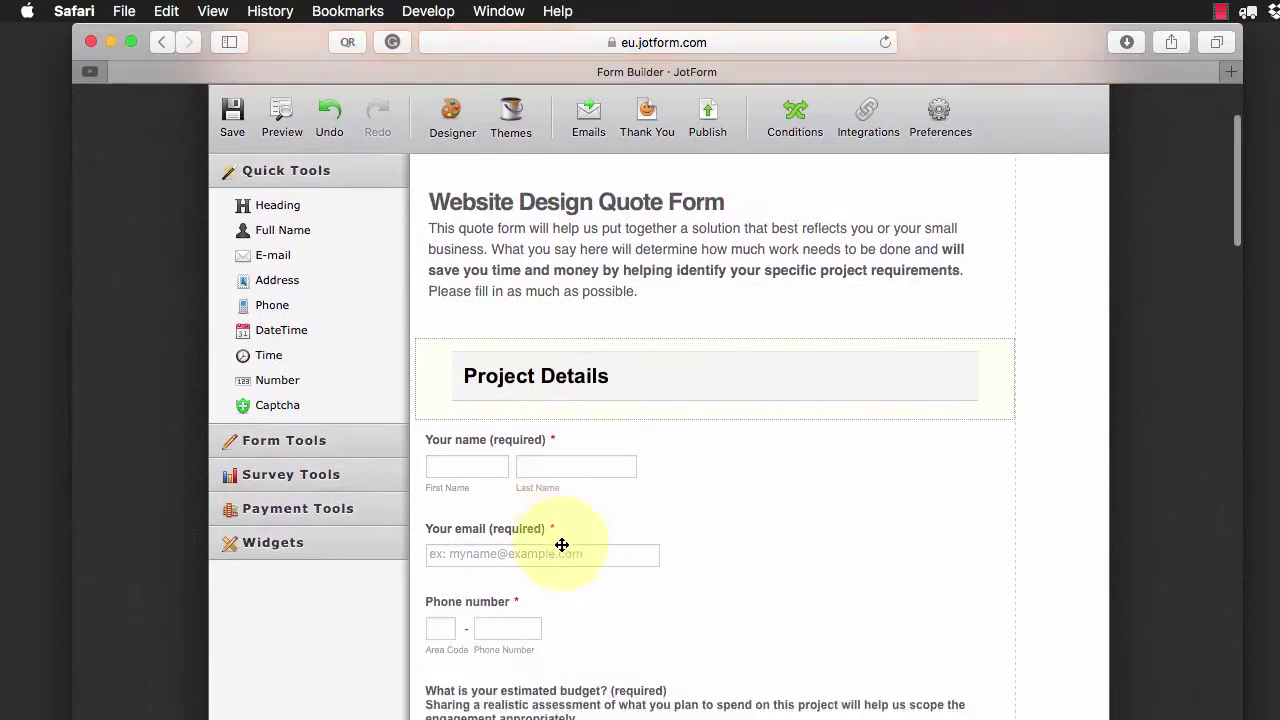
{"action": "scroll", "coordinate": [562, 544], "scroll_direction": "up", "scroll_amount": 3}
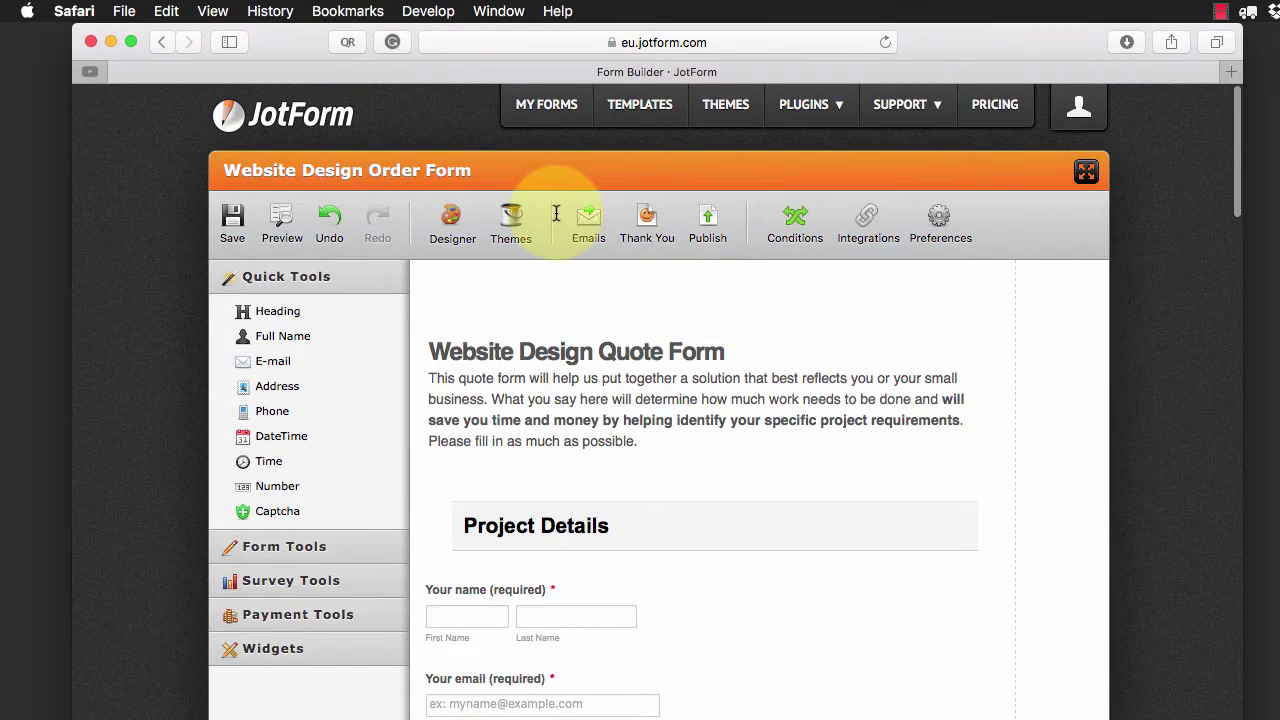
Step: Review the Email List and browse the available integration tiles, then close both
{"action": "left_click", "coordinate": [590, 224]}
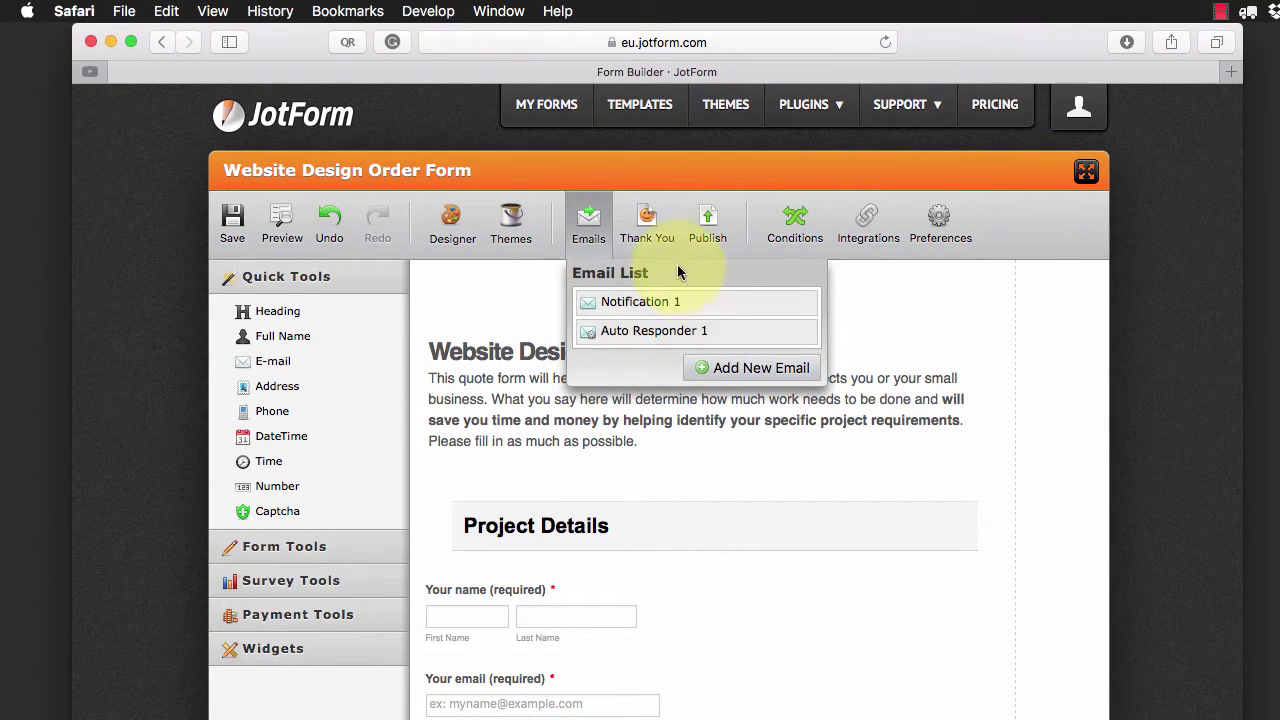
{"action": "left_click", "coordinate": [884, 243]}
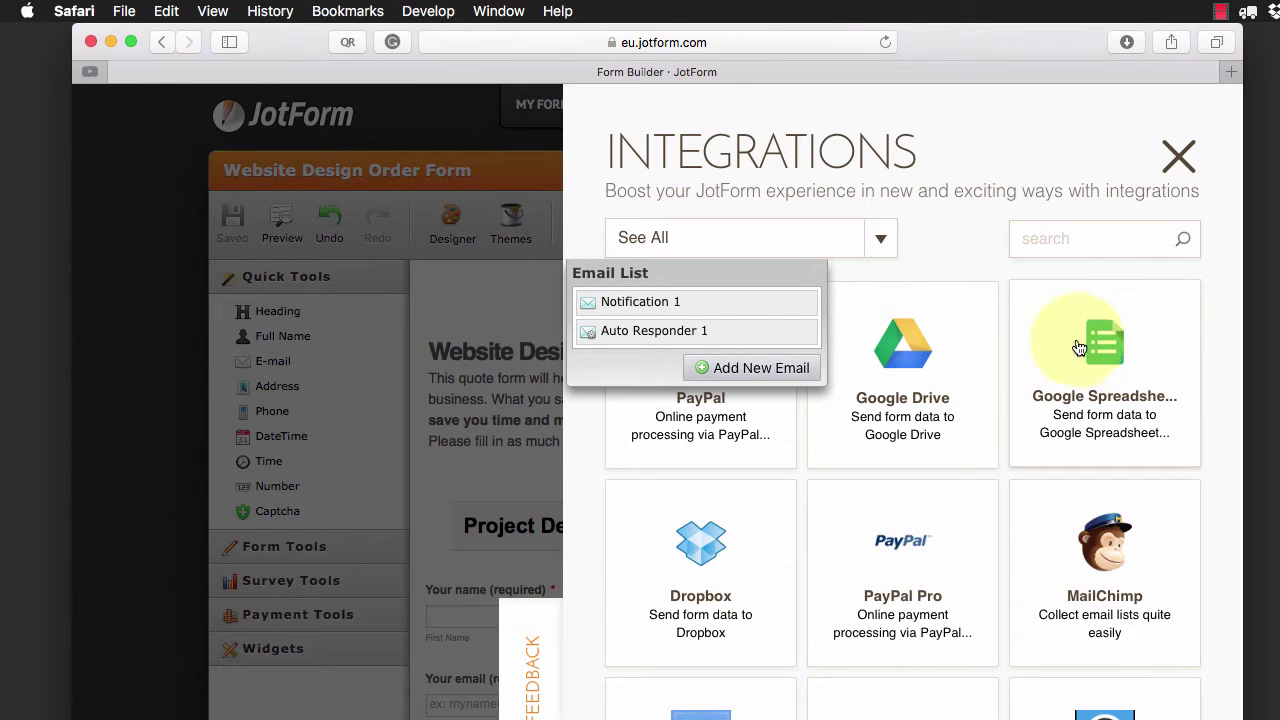
{"action": "scroll", "coordinate": [1088, 340], "scroll_direction": "down", "scroll_amount": 3}
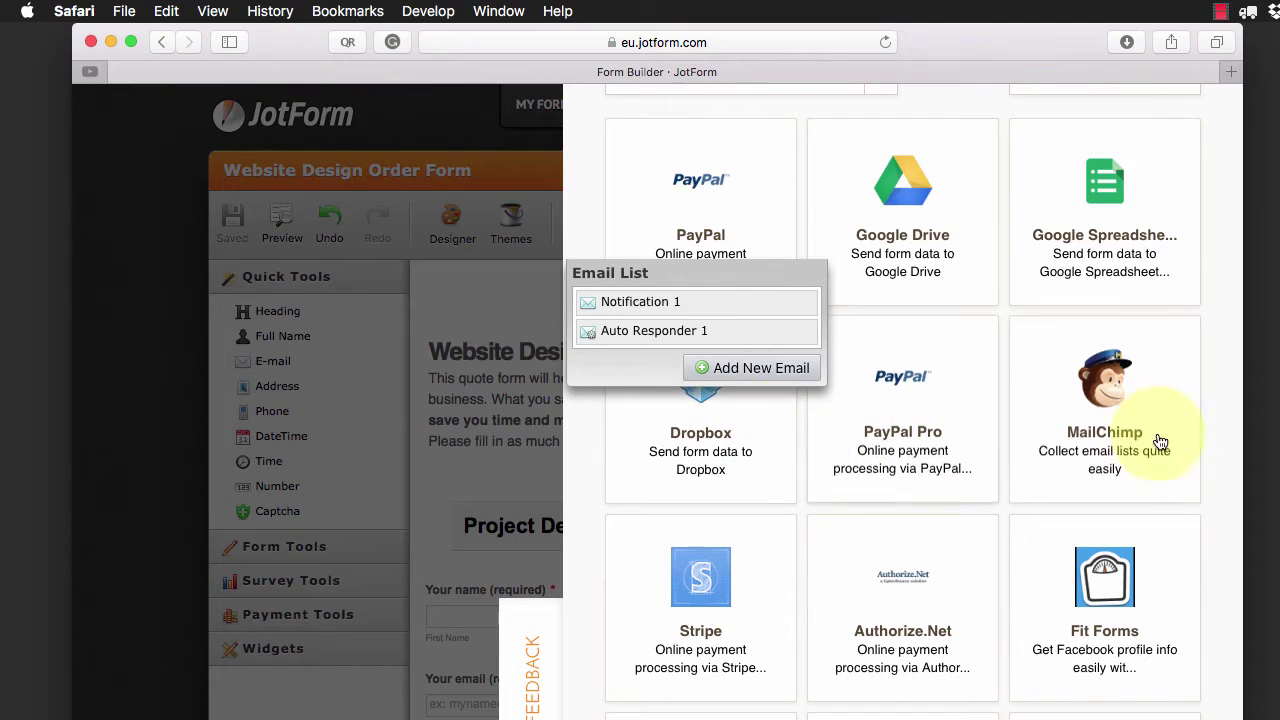
{"action": "scroll", "coordinate": [1047, 444], "scroll_direction": "down", "scroll_amount": 9}
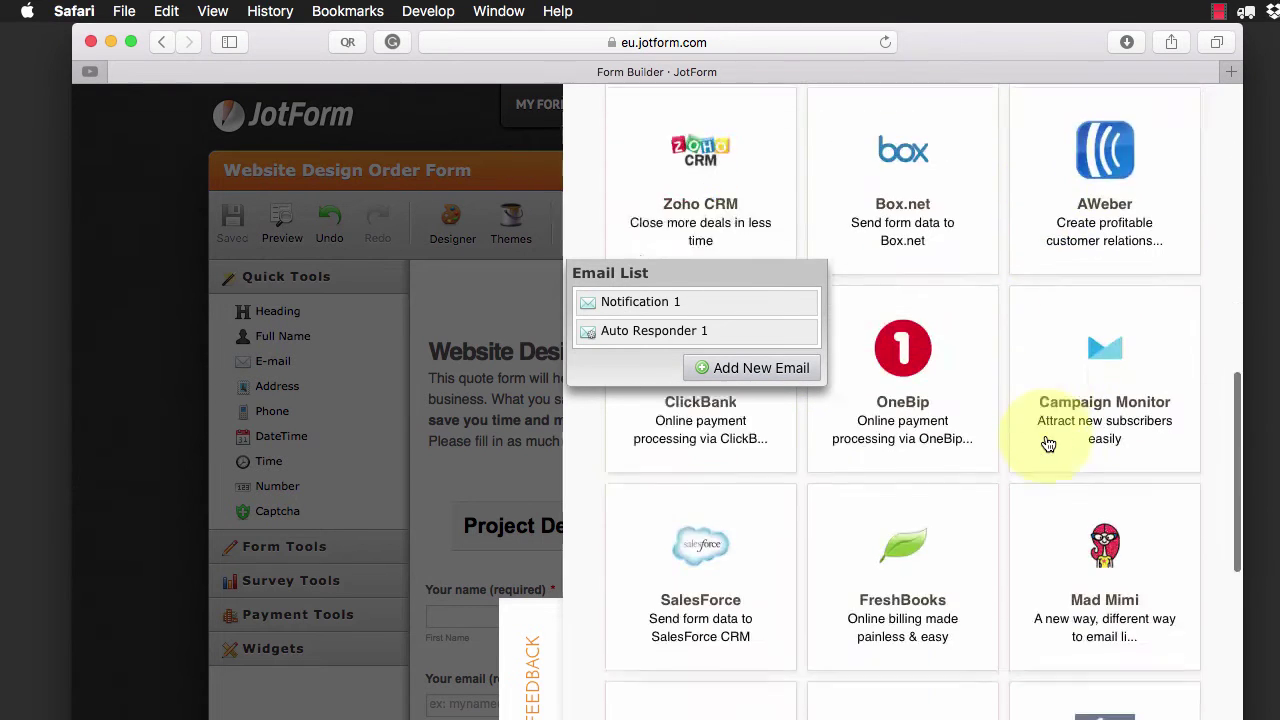
{"action": "scroll", "coordinate": [1027, 457], "scroll_direction": "up", "scroll_amount": 6}
{"action": "scroll", "coordinate": [1155, 99], "scroll_direction": "up", "scroll_amount": 4}
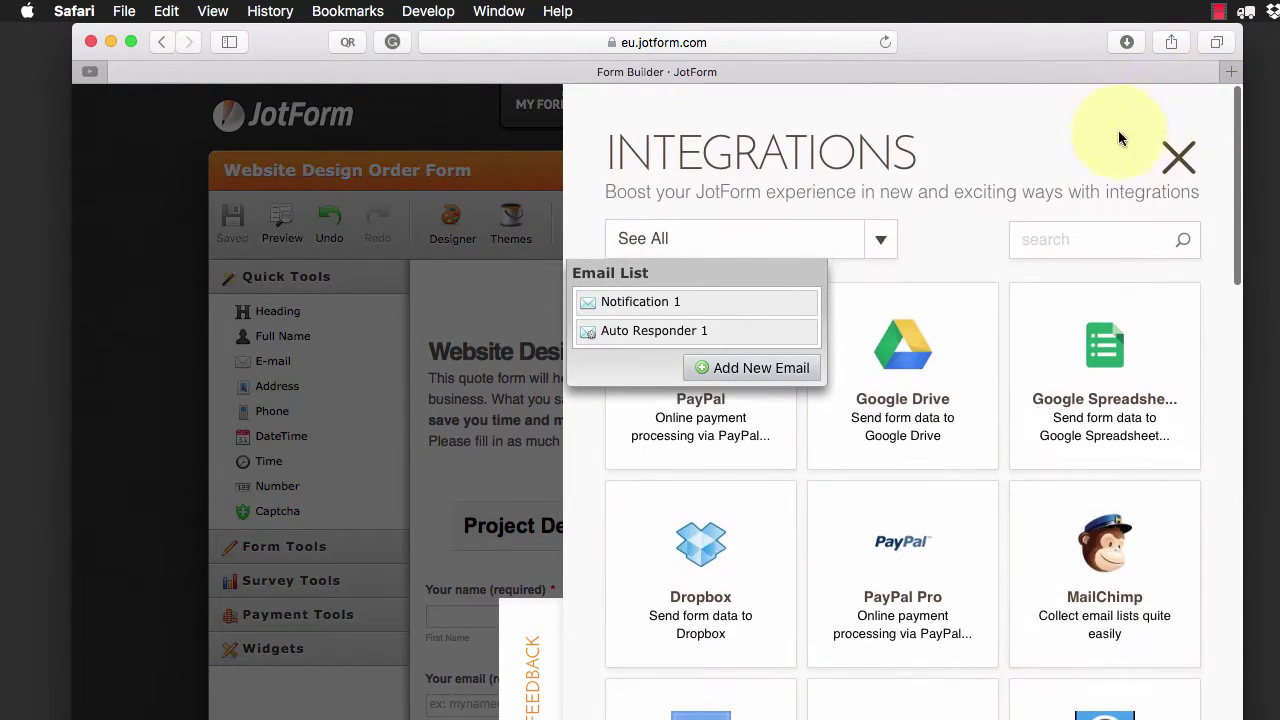
{"action": "left_click", "coordinate": [1180, 160]}
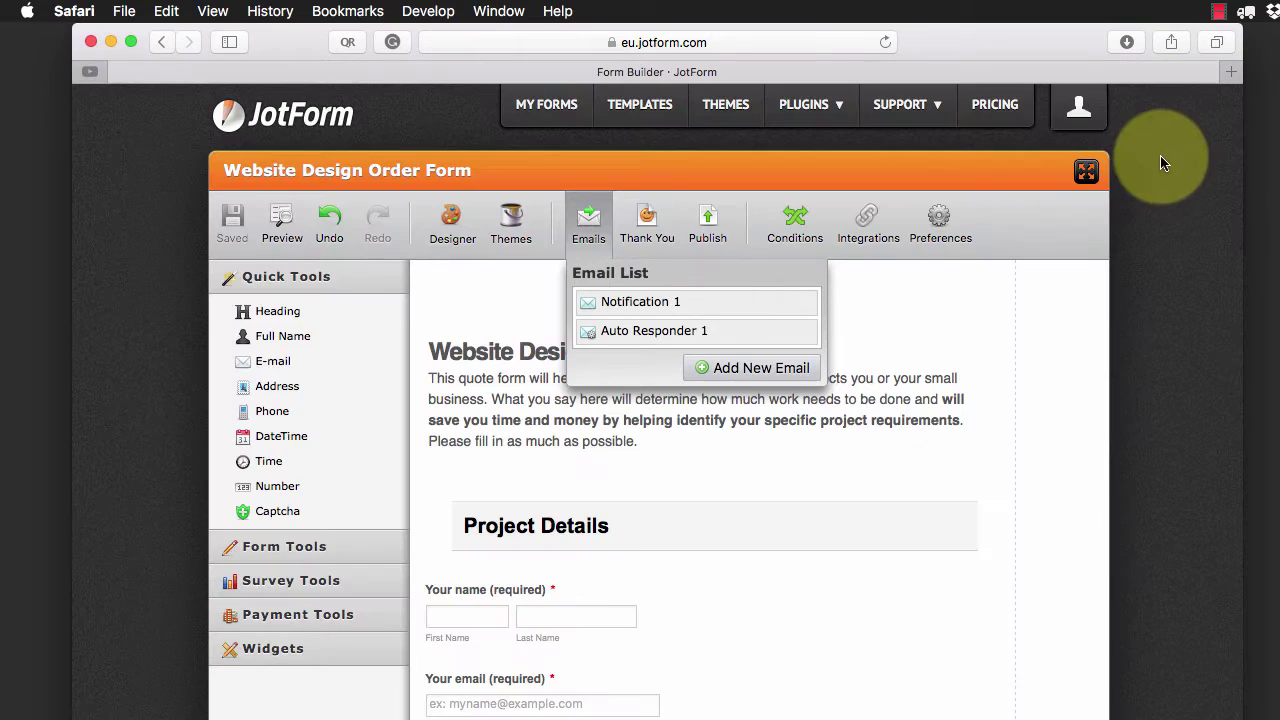
{"action": "left_click", "coordinate": [590, 225]}
Step: Review the default 'Thank You! Your submission has been received.' message, then close the panel
{"action": "left_click", "coordinate": [644, 226]}
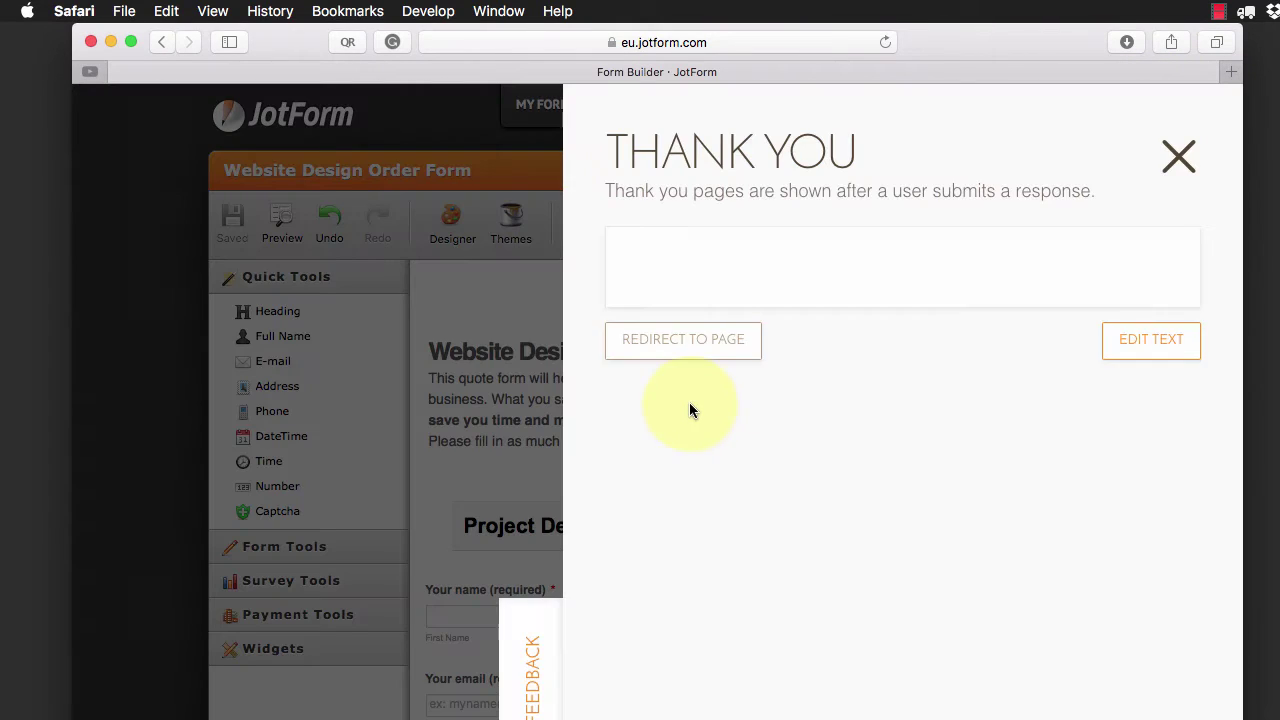
{"action": "scroll", "coordinate": [890, 336], "scroll_direction": "down", "scroll_amount": 2}
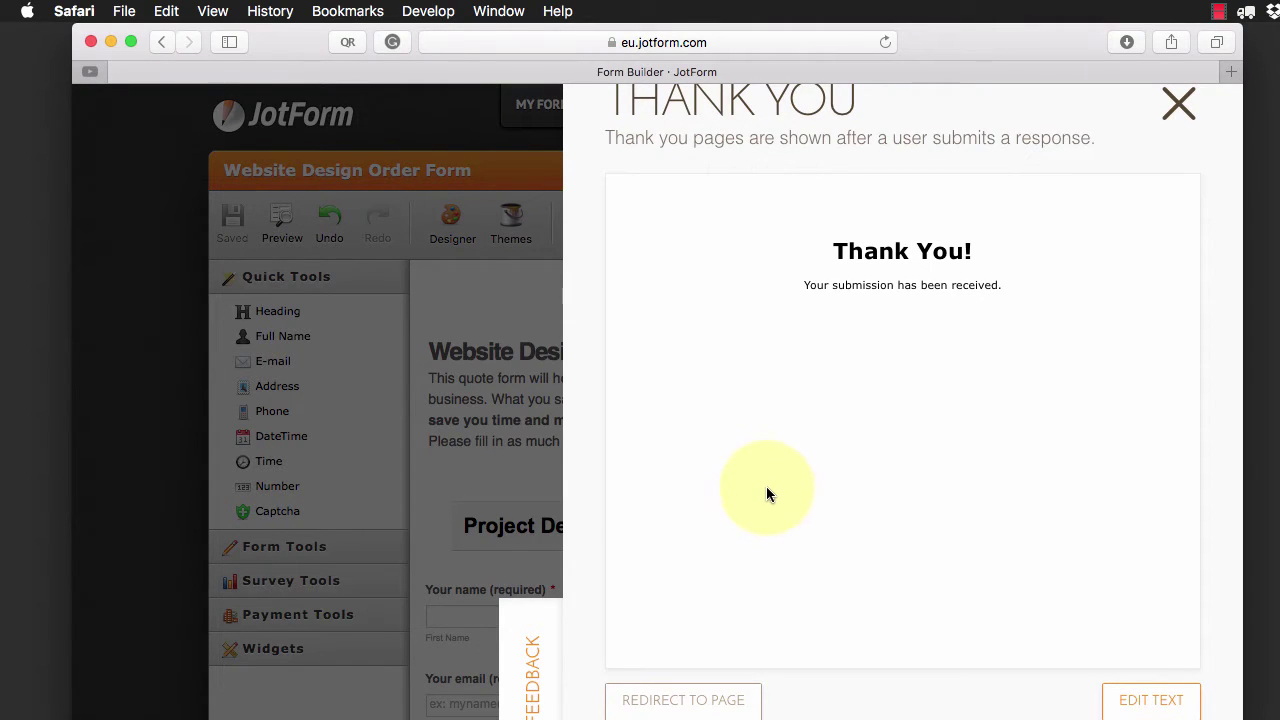
{"action": "left_click", "coordinate": [1177, 104]}
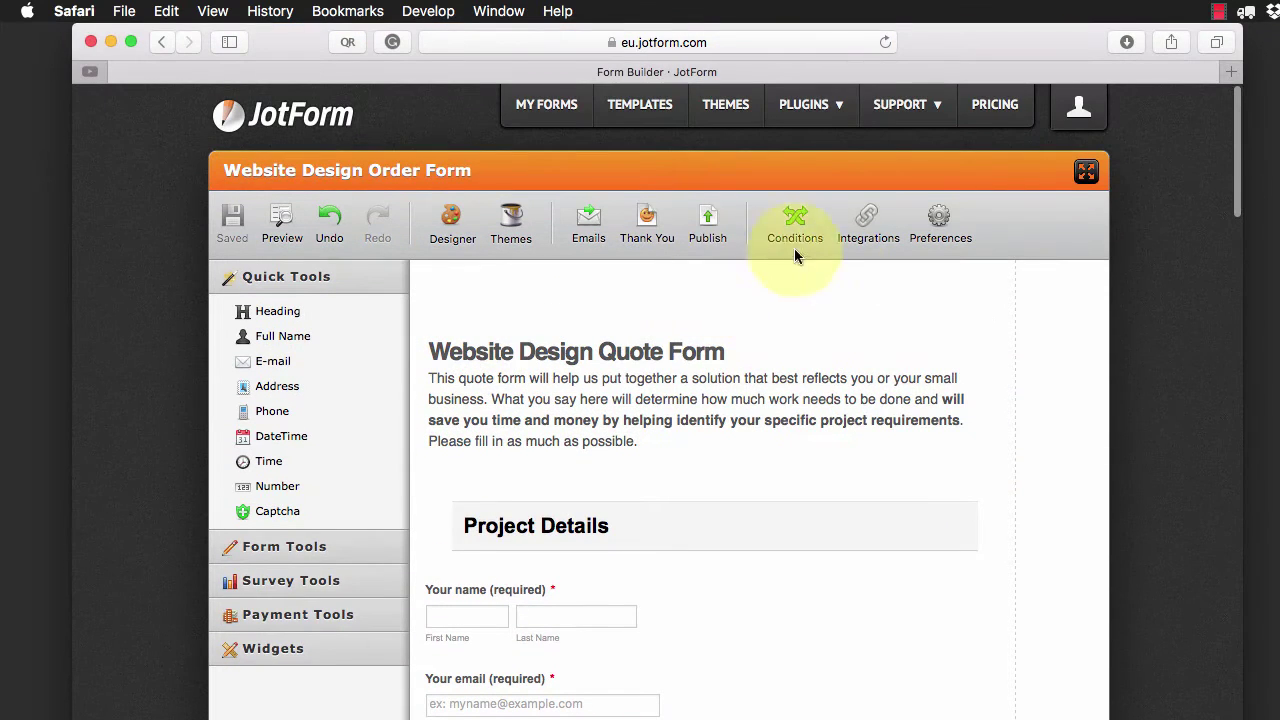
{"action": "left_click", "coordinate": [706, 224]}
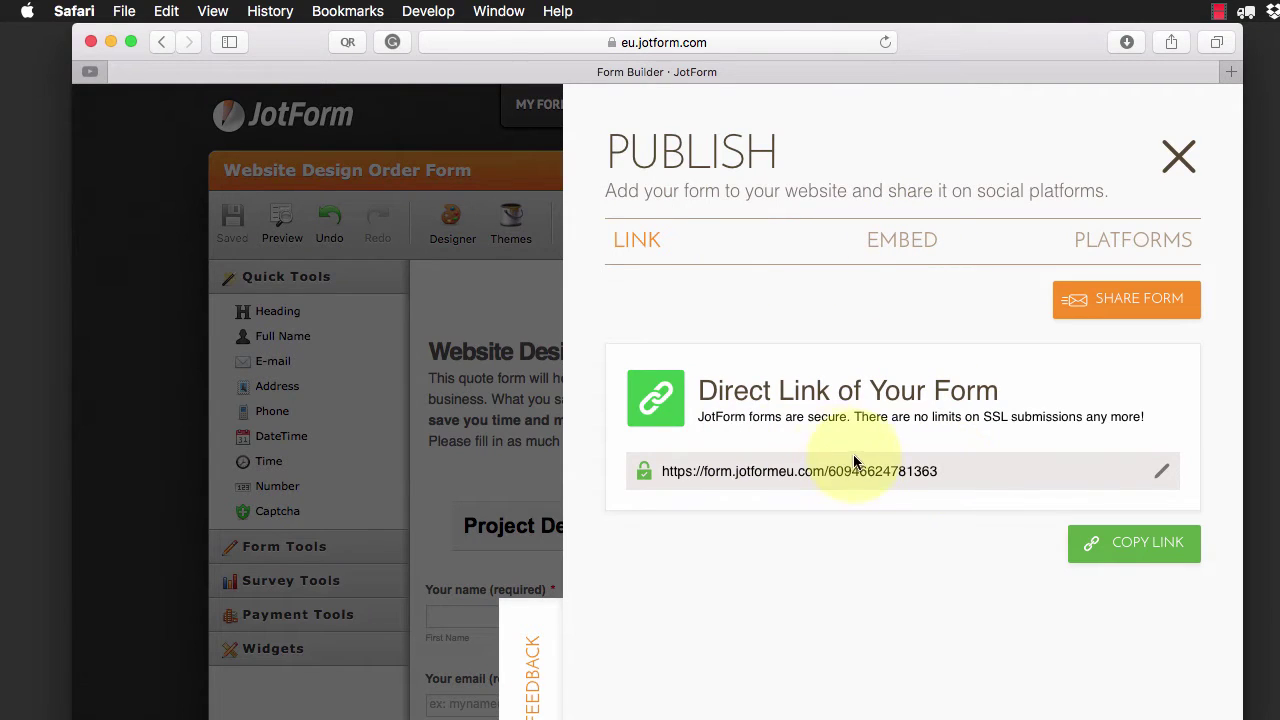
{"action": "left_click_drag", "start_coordinate": [948, 471], "coordinate": [832, 475]}
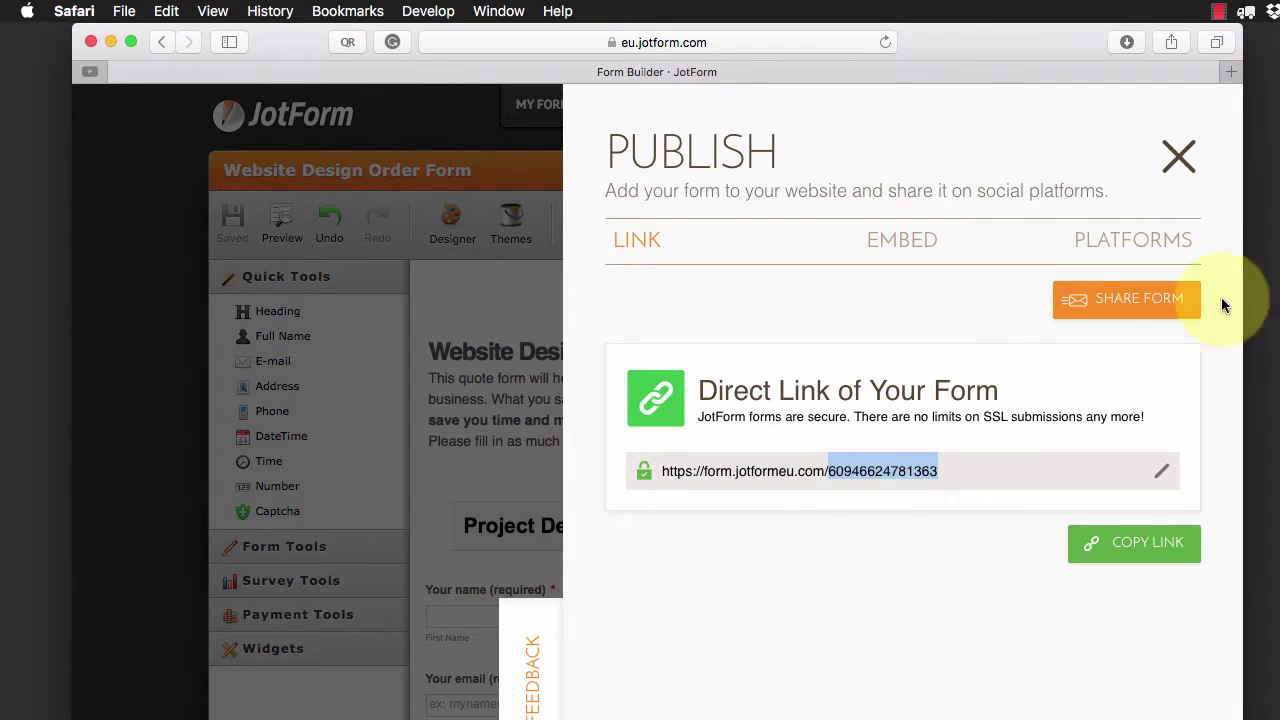
{"action": "left_click", "coordinate": [1180, 156]}
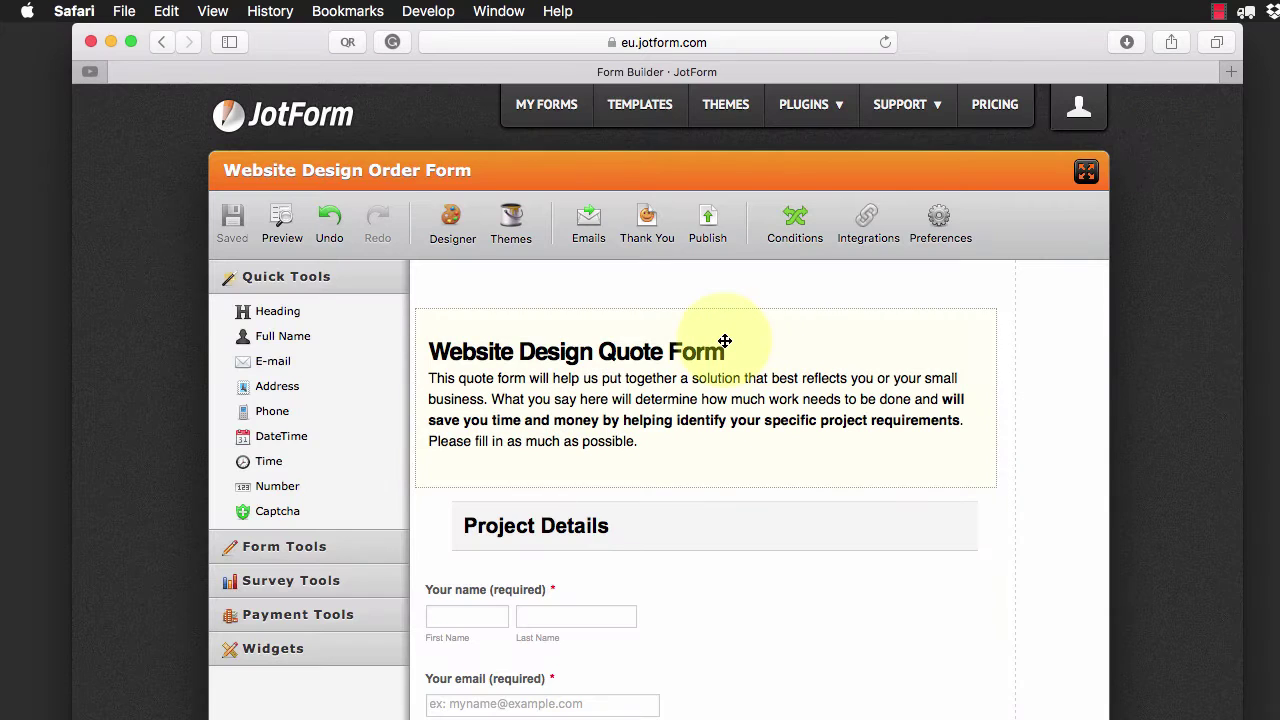
Step: Apply the Sunset Hair theme from My Themes in the form designer
{"action": "scroll", "coordinate": [717, 367], "scroll_direction": "down", "scroll_amount": 3}
{"action": "scroll", "coordinate": [660, 366], "scroll_direction": "up", "scroll_amount": 2}
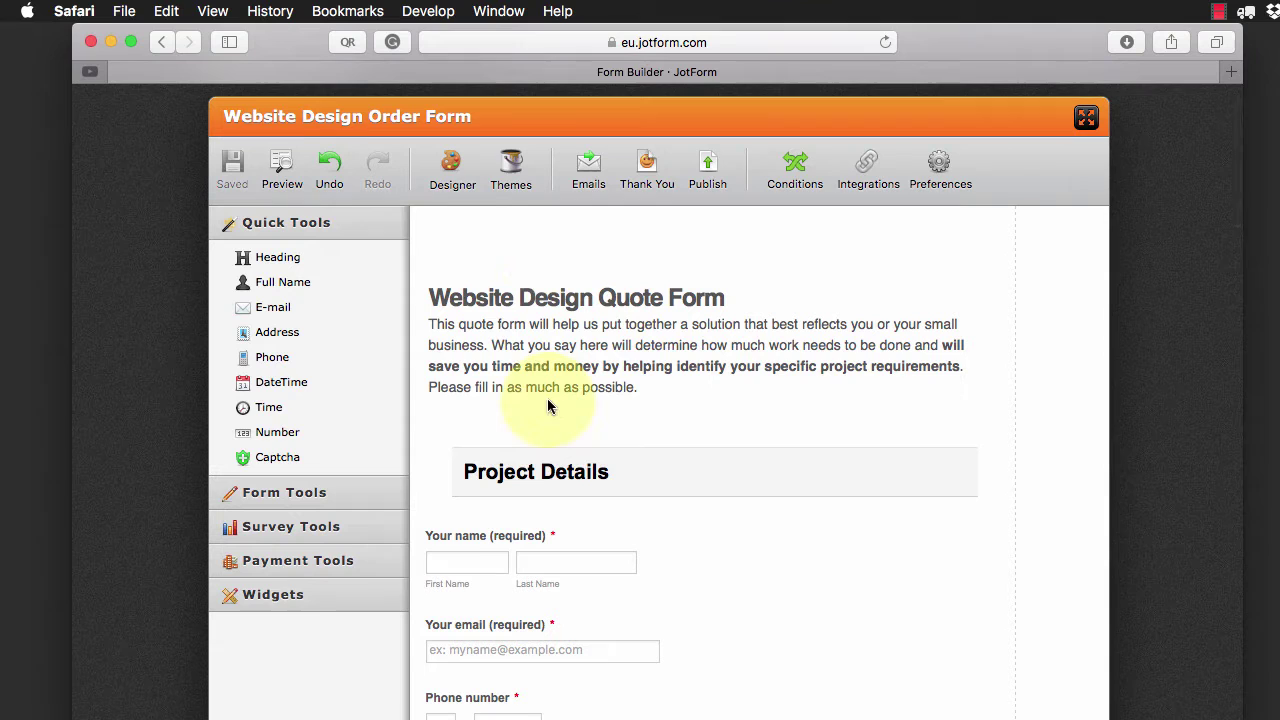
{"action": "left_click", "coordinate": [452, 170]}
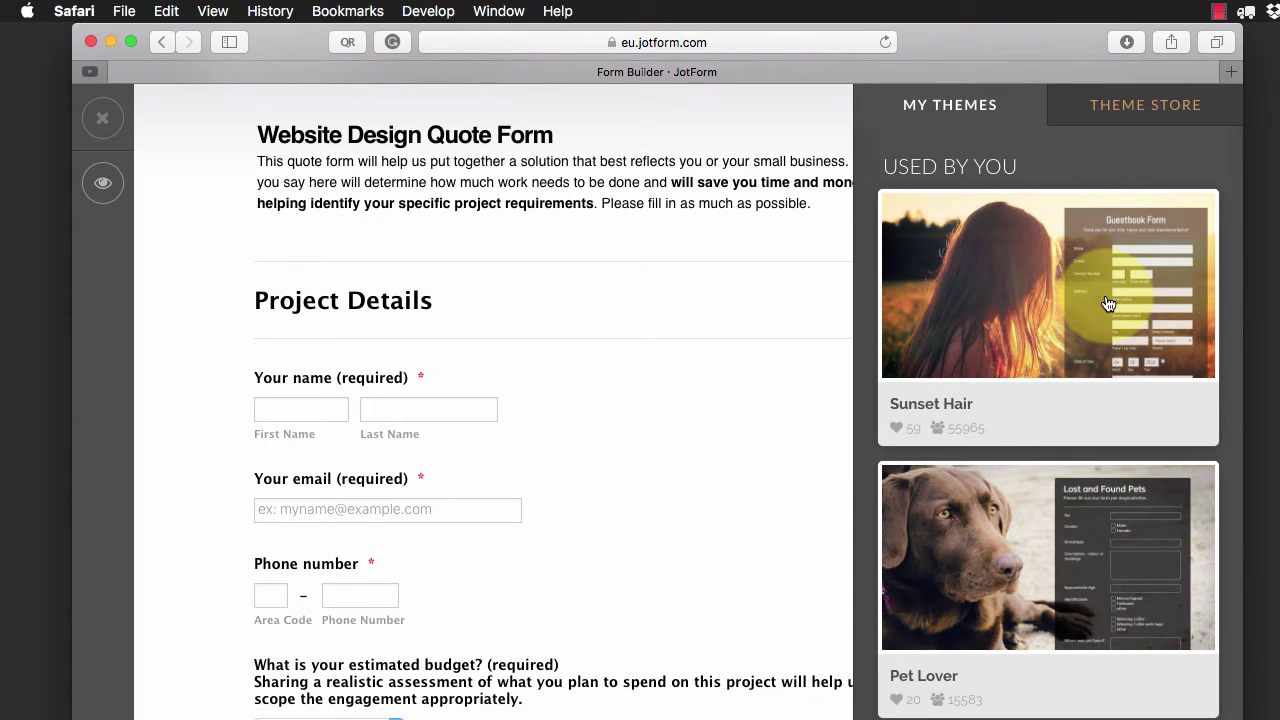
{"action": "left_click", "coordinate": [1108, 304]}
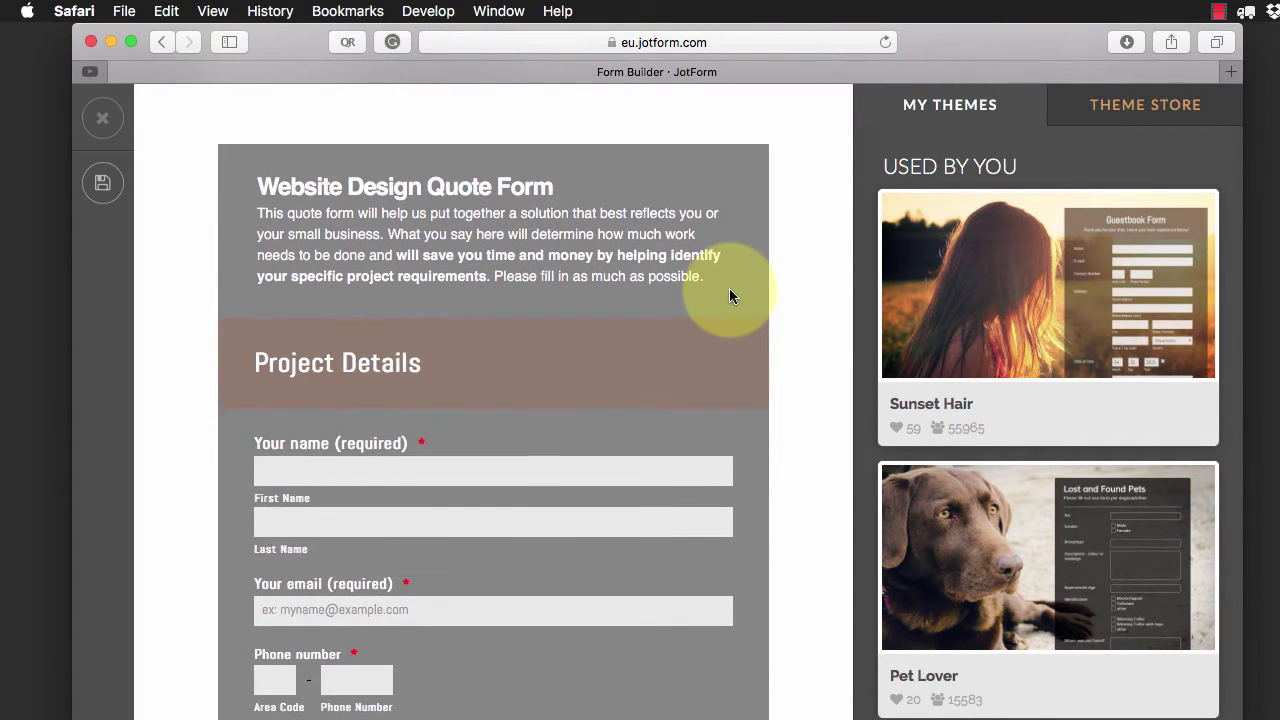
Step: Save the form with its Sunset Hair theme and return to the Form Builder
{"action": "scroll", "coordinate": [622, 290], "scroll_direction": "down", "scroll_amount": 5}
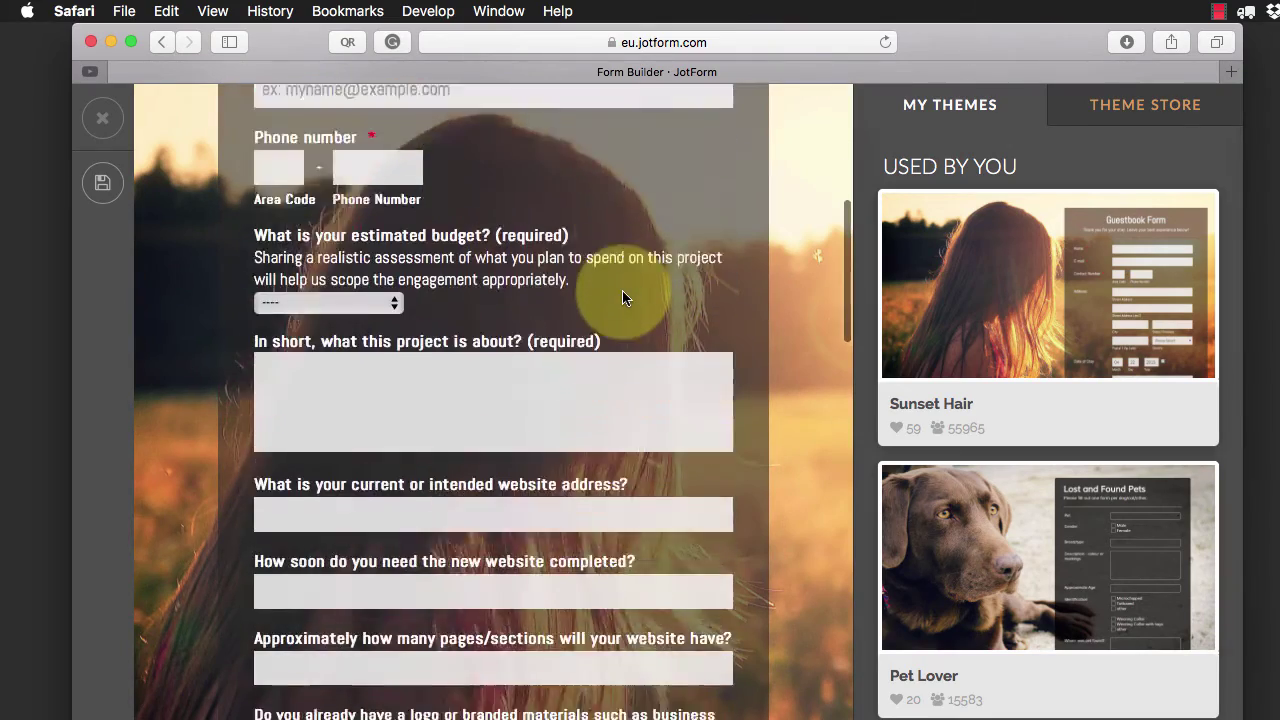
{"action": "scroll", "coordinate": [622, 290], "scroll_direction": "down", "scroll_amount": 3}
{"action": "scroll", "coordinate": [622, 290], "scroll_direction": "up", "scroll_amount": 8}
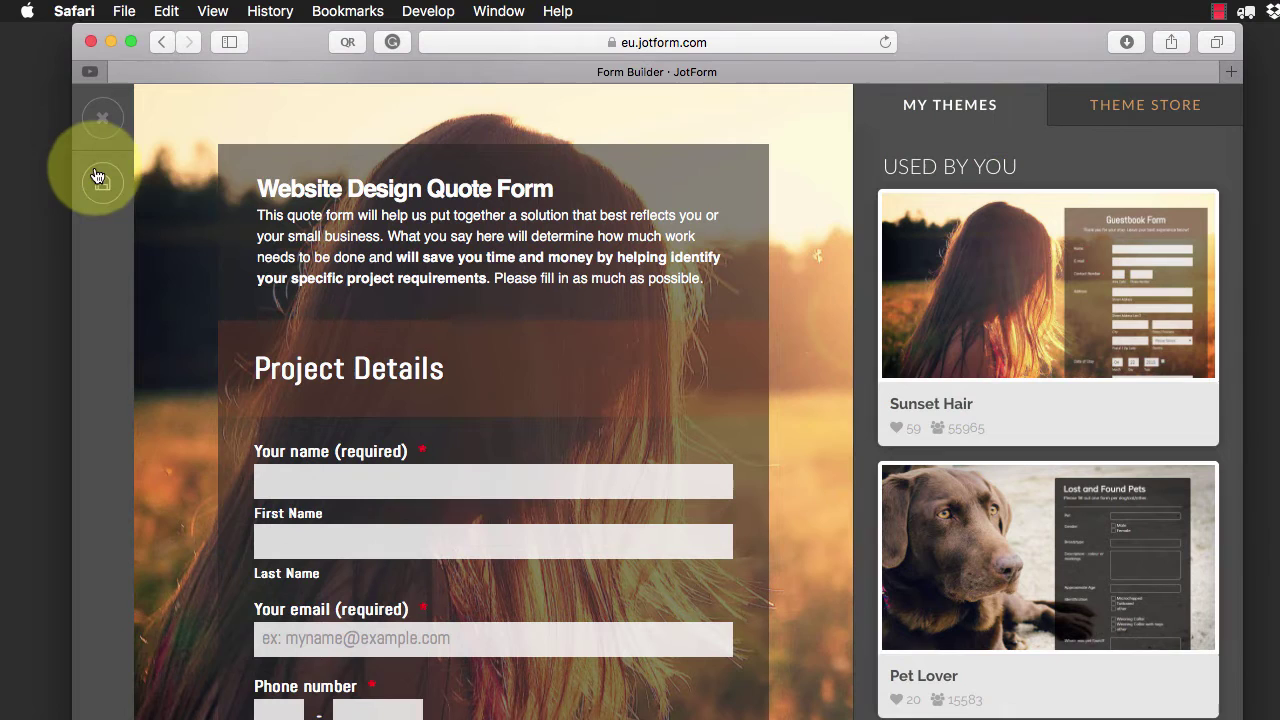
{"action": "left_click", "coordinate": [102, 181]}
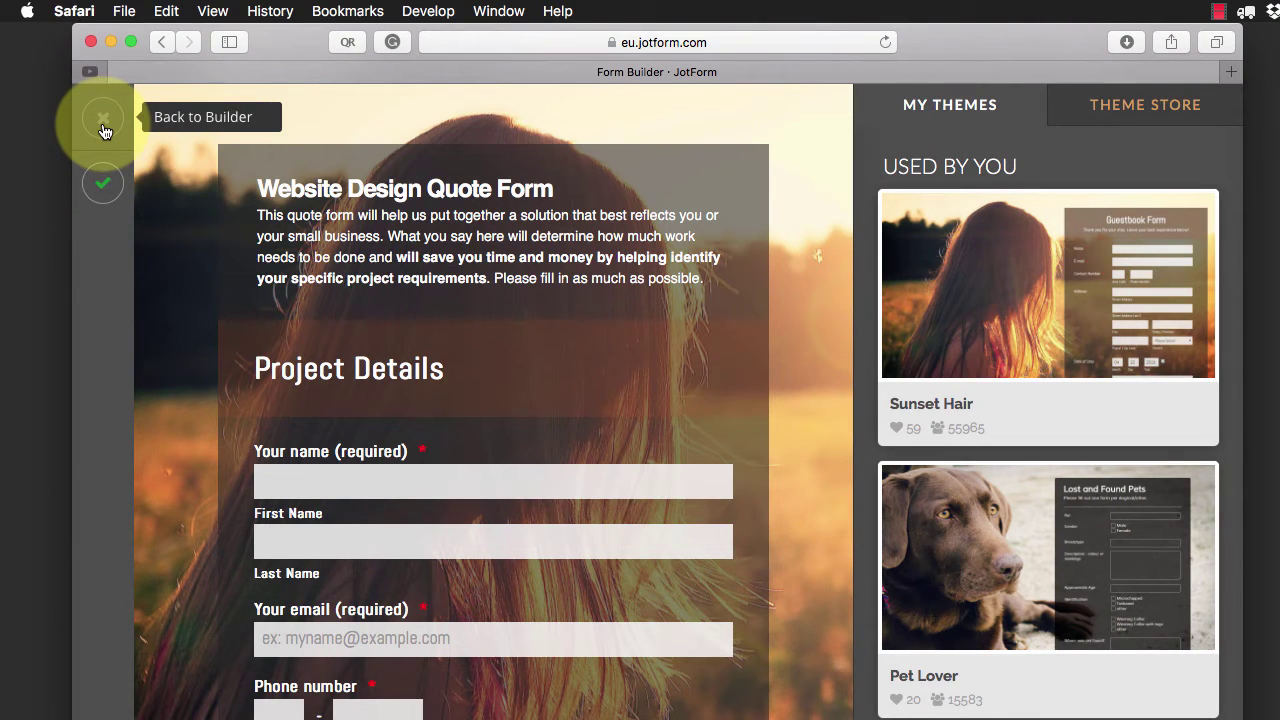
{"action": "left_click", "coordinate": [103, 122]}
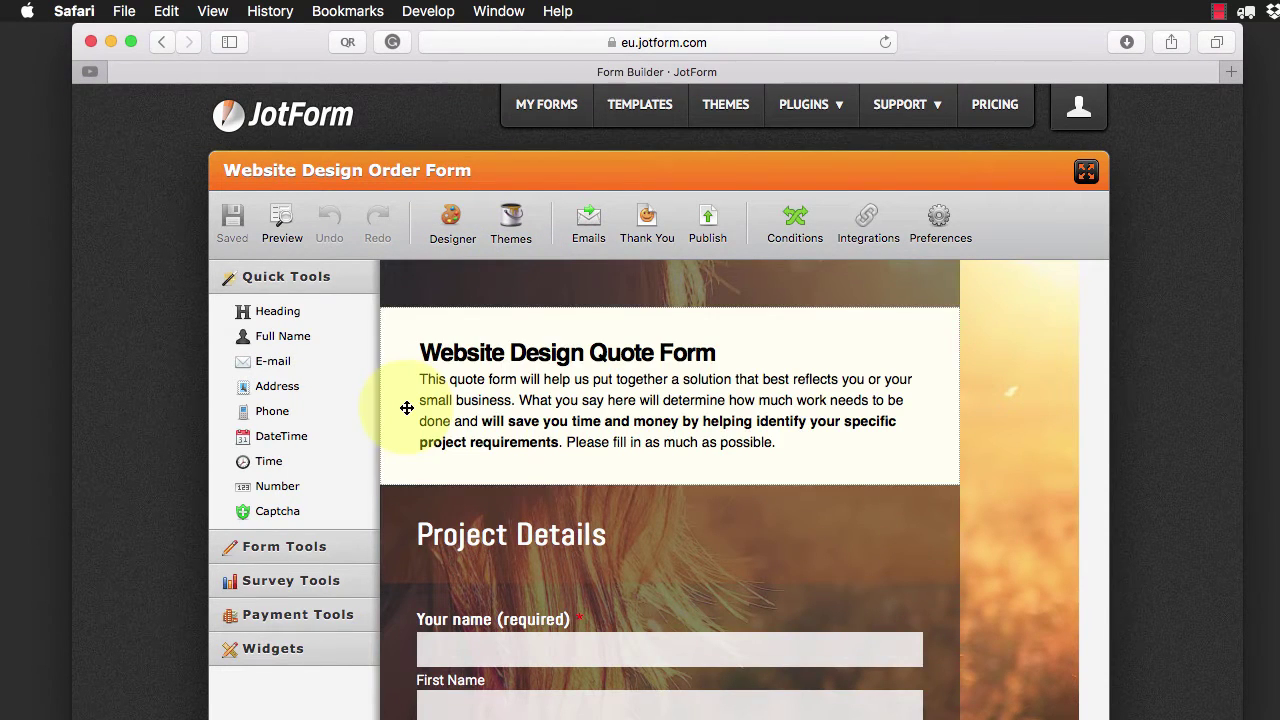
Step: Leave the Designer discarding unsaved changes, and view the Themes list showing Sunset Hair
{"action": "left_click", "coordinate": [447, 217]}
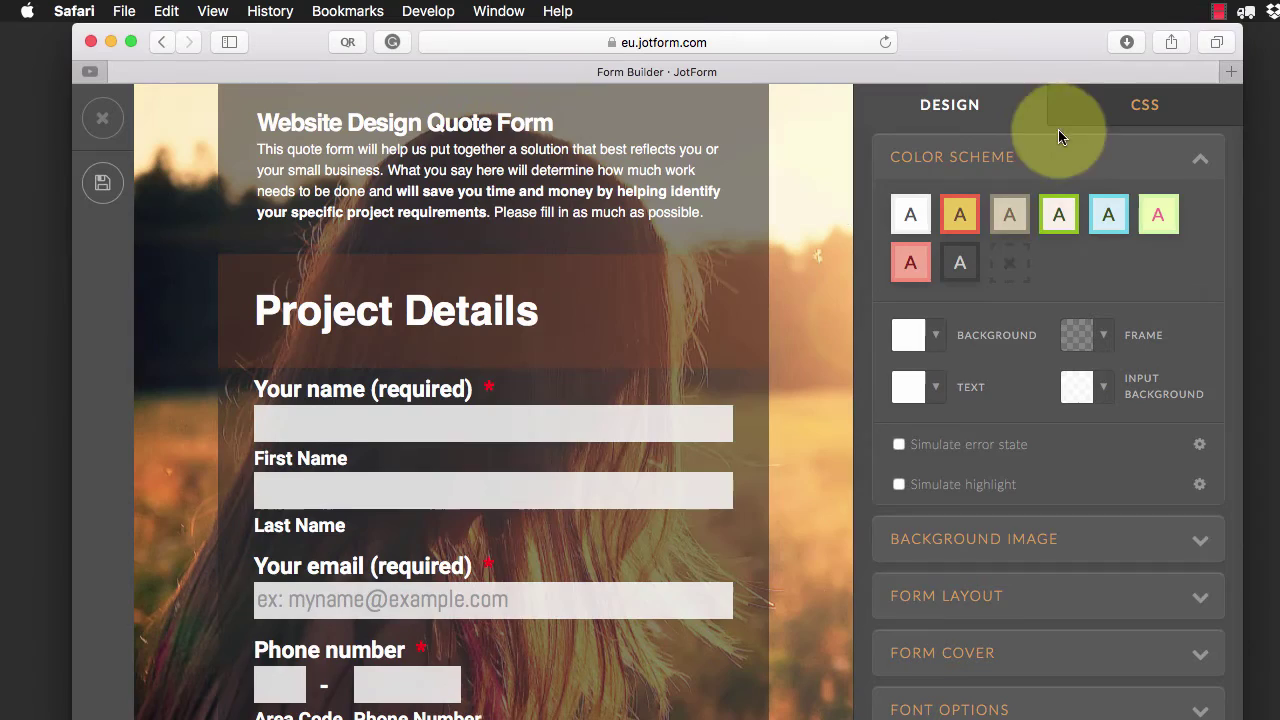
{"action": "scroll", "coordinate": [609, 466], "scroll_direction": "down", "scroll_amount": 5}
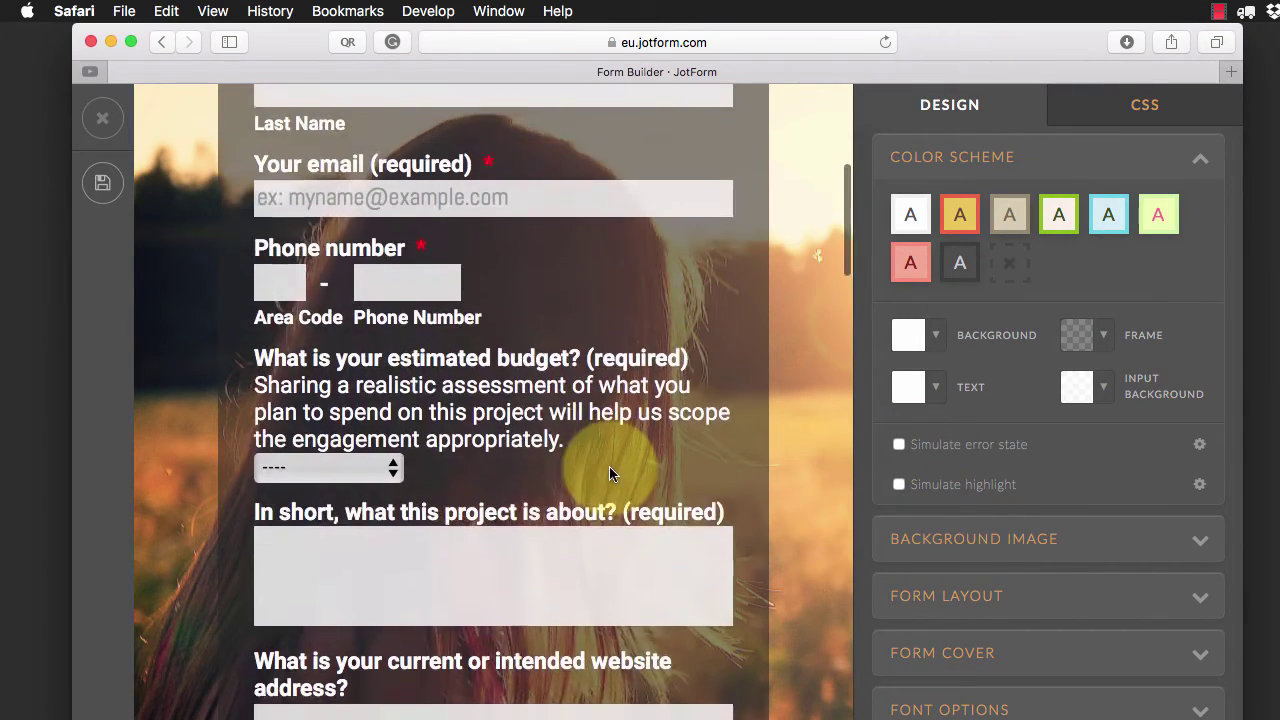
{"action": "scroll", "coordinate": [609, 466], "scroll_direction": "up", "scroll_amount": 8}
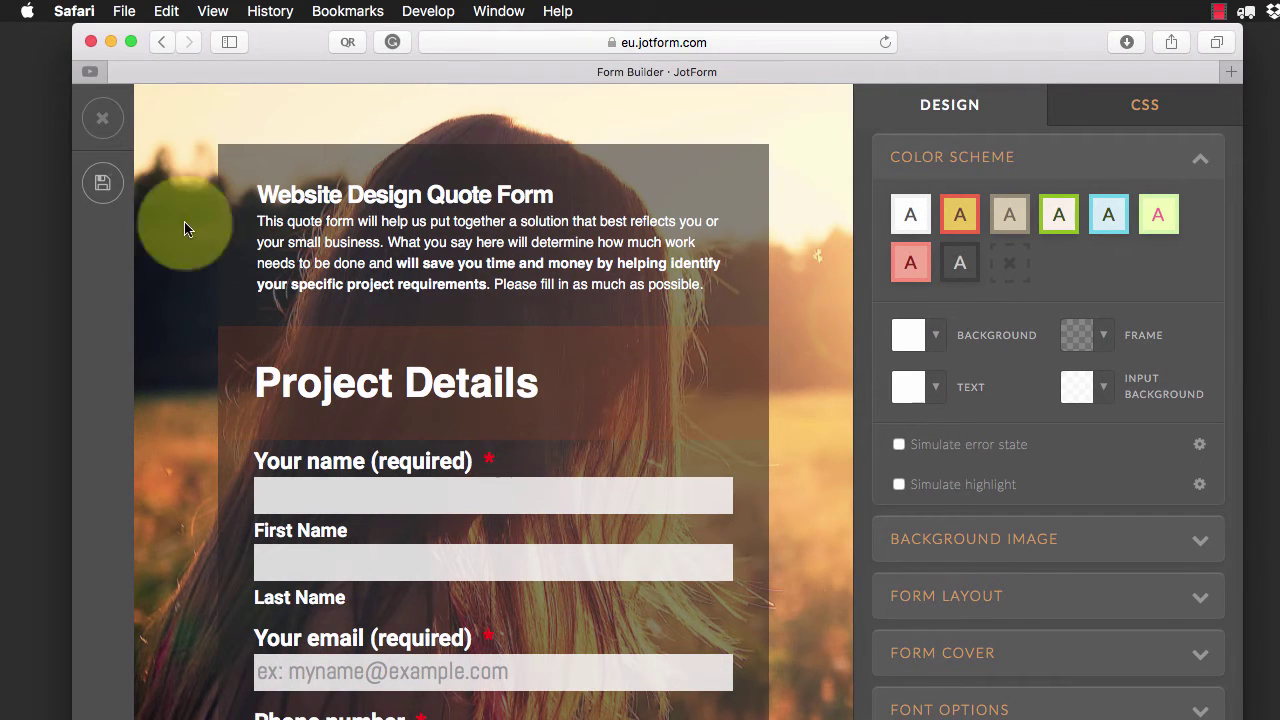
{"action": "left_click", "coordinate": [106, 124]}
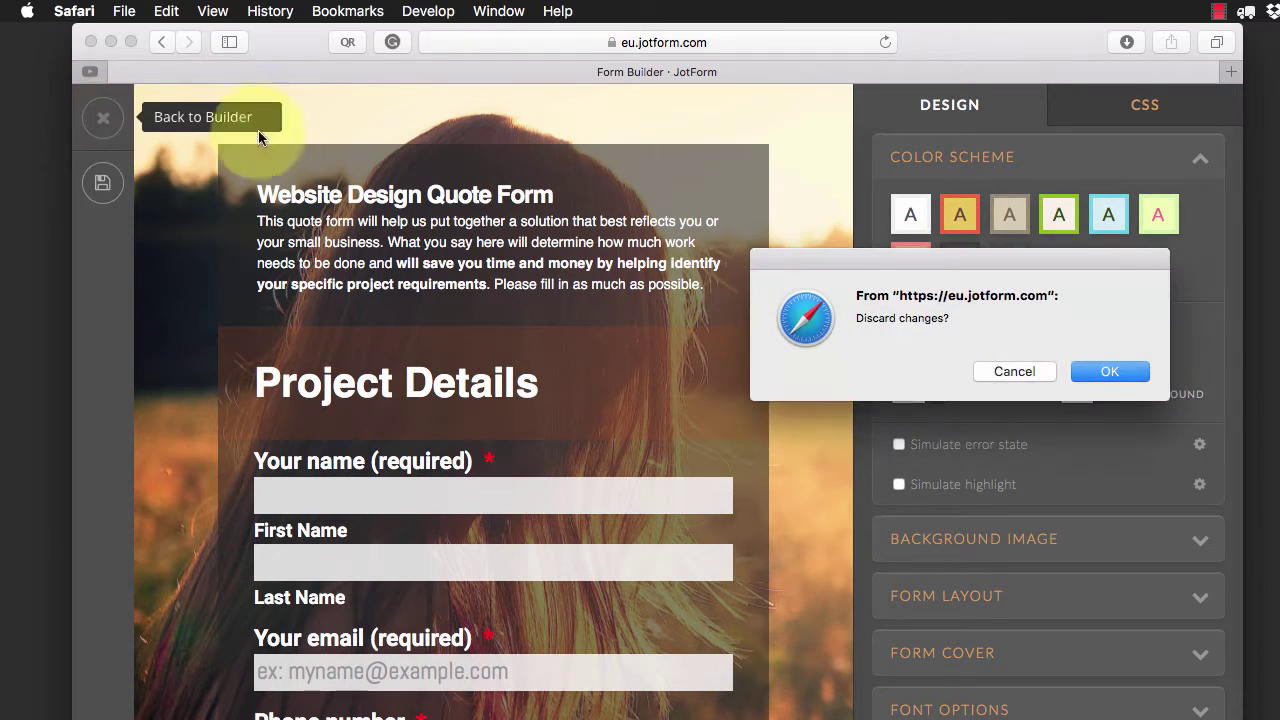
{"action": "left_click", "coordinate": [1082, 368]}
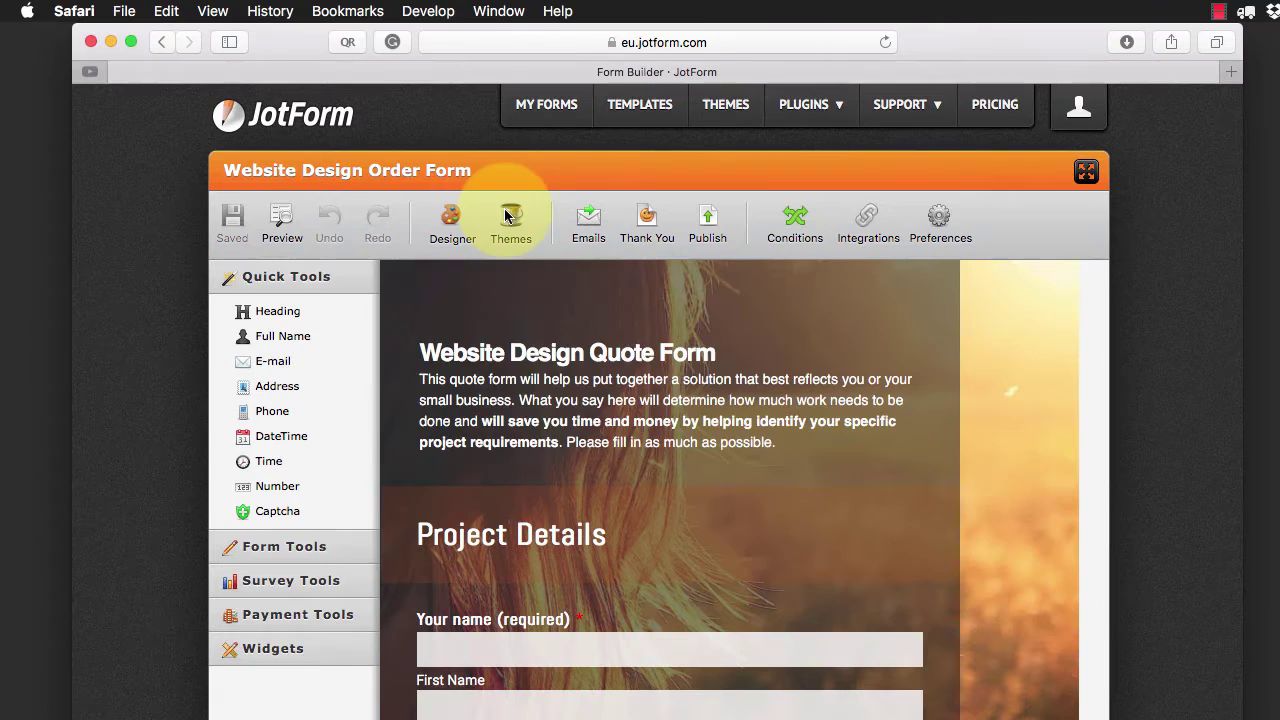
{"action": "left_click", "coordinate": [507, 216]}
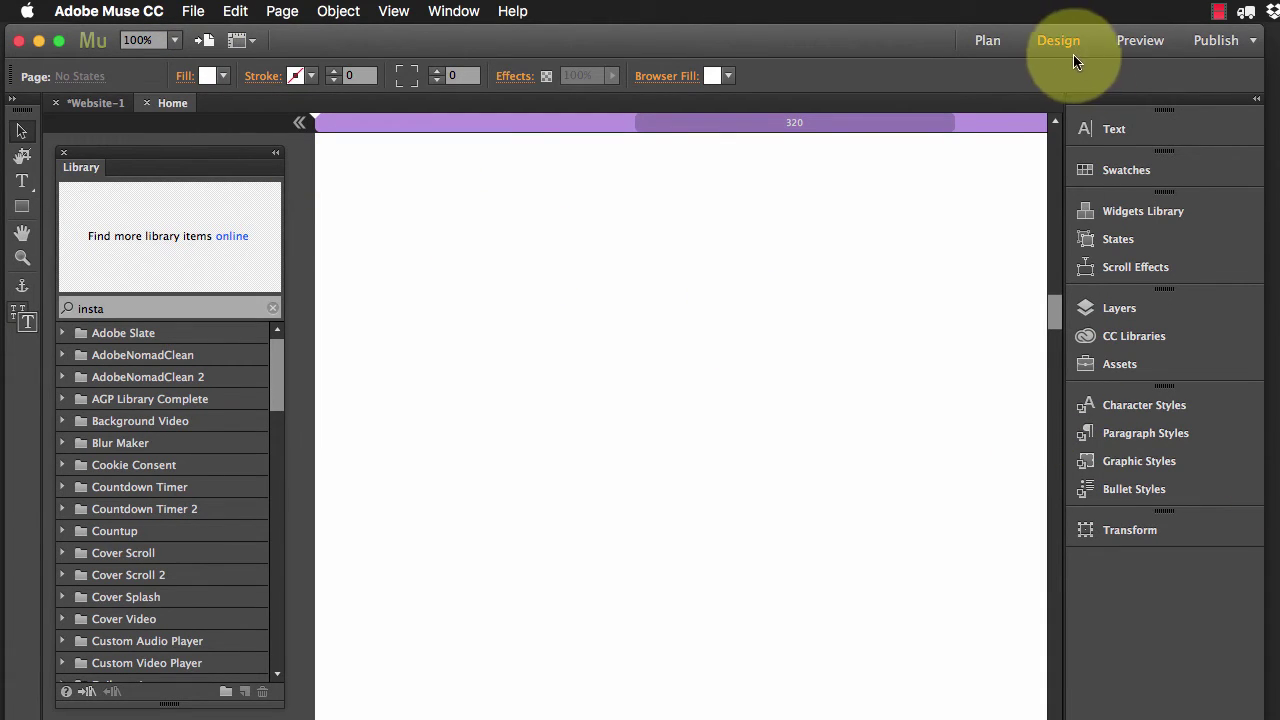
Step: Shrink the right-hand panel dock in Muse down to icons only
{"action": "left_click", "coordinate": [1256, 99]}
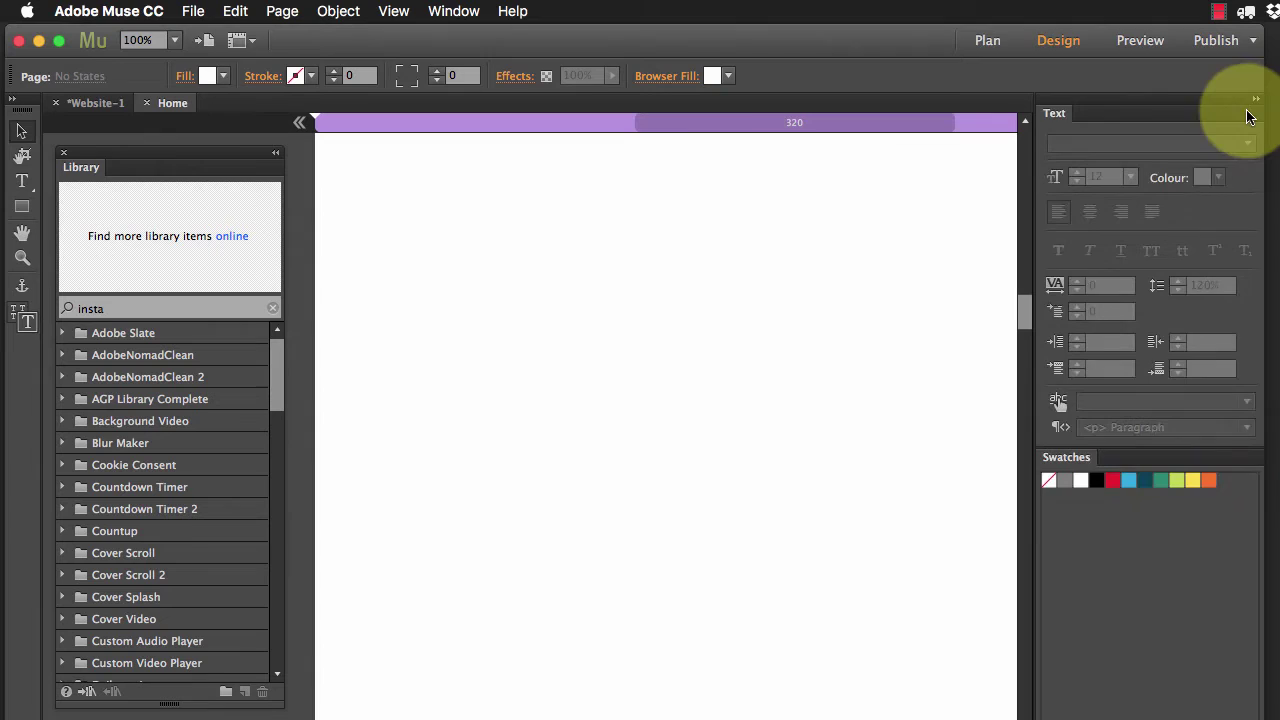
{"action": "left_click", "coordinate": [1255, 100]}
{"action": "left_click_drag", "start_coordinate": [1060, 120], "coordinate": [1238, 130]}
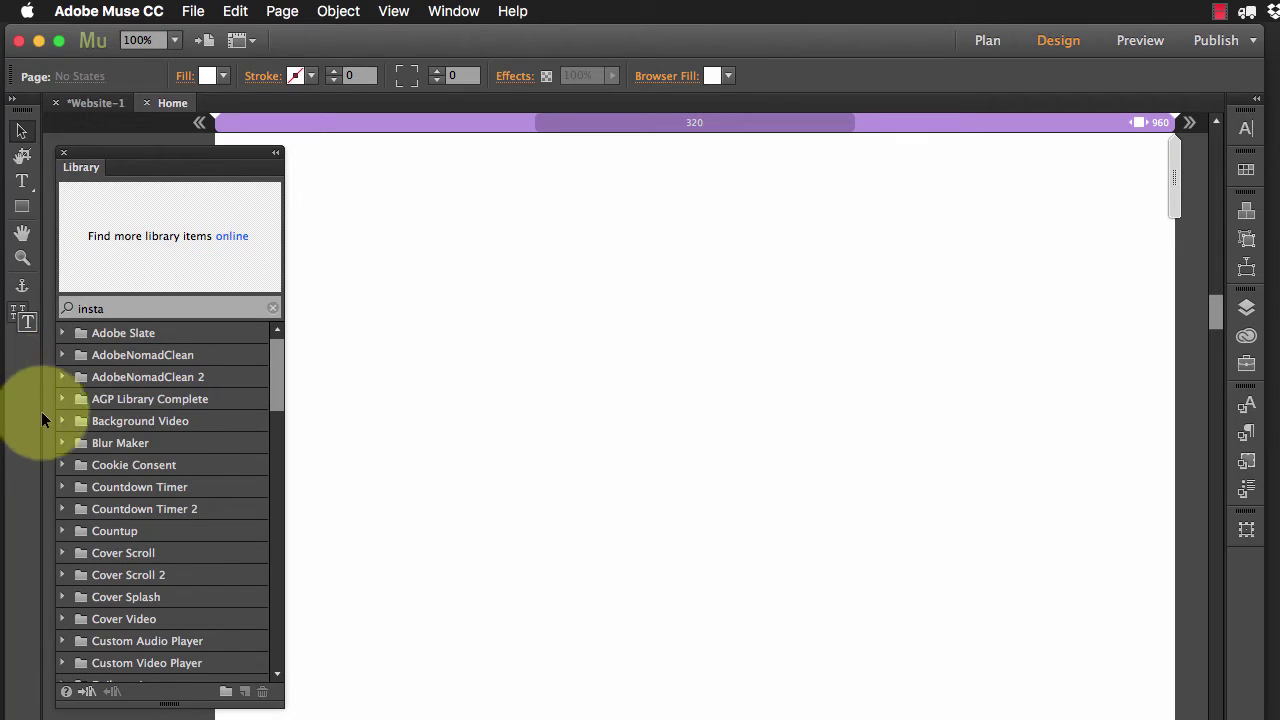
Step: Search the Library for 'inst' and pick the Instant JotForm Widget
{"action": "scroll", "coordinate": [173, 468], "scroll_direction": "down", "scroll_amount": 3}
{"action": "scroll", "coordinate": [173, 468], "scroll_direction": "down", "scroll_amount": 2}
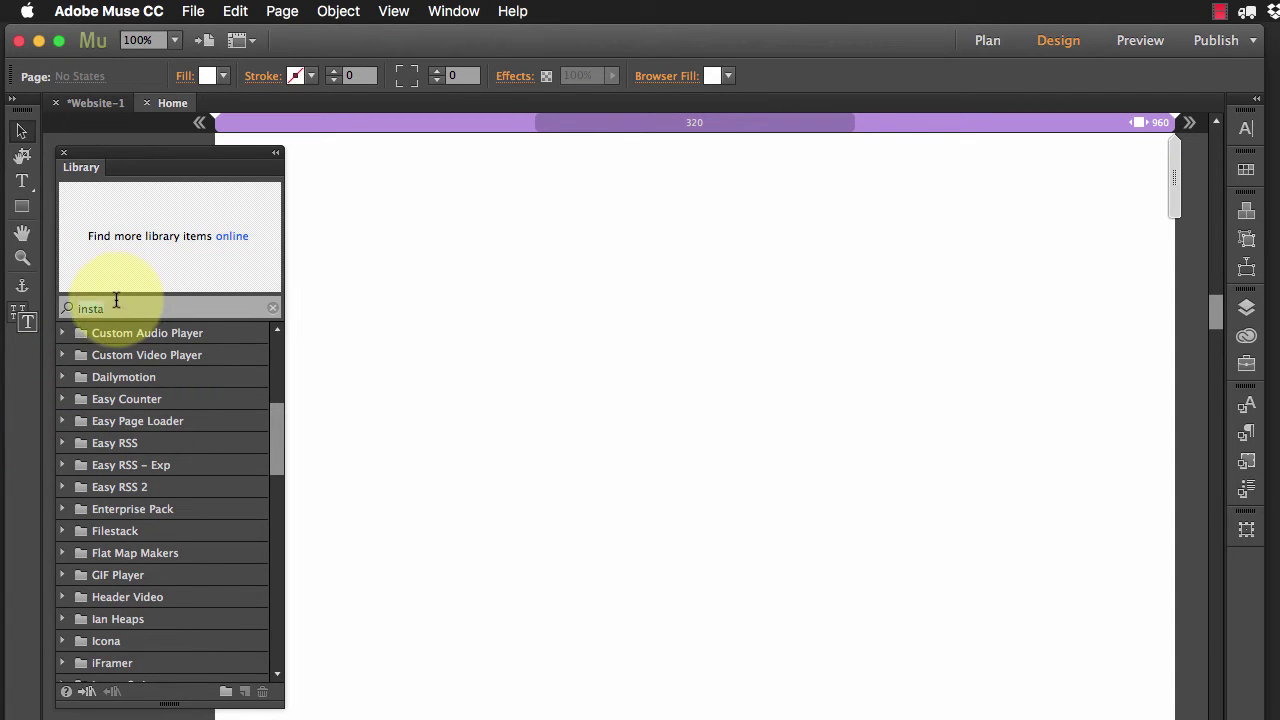
{"action": "key", "text": "BackSpace"}
{"action": "key", "text": "BackSpace"}
{"action": "key", "text": "BackSpace"}
{"action": "key", "text": "BackSpace"}
{"action": "key", "text": "BackSpace"}
{"action": "type", "text": "inst"}
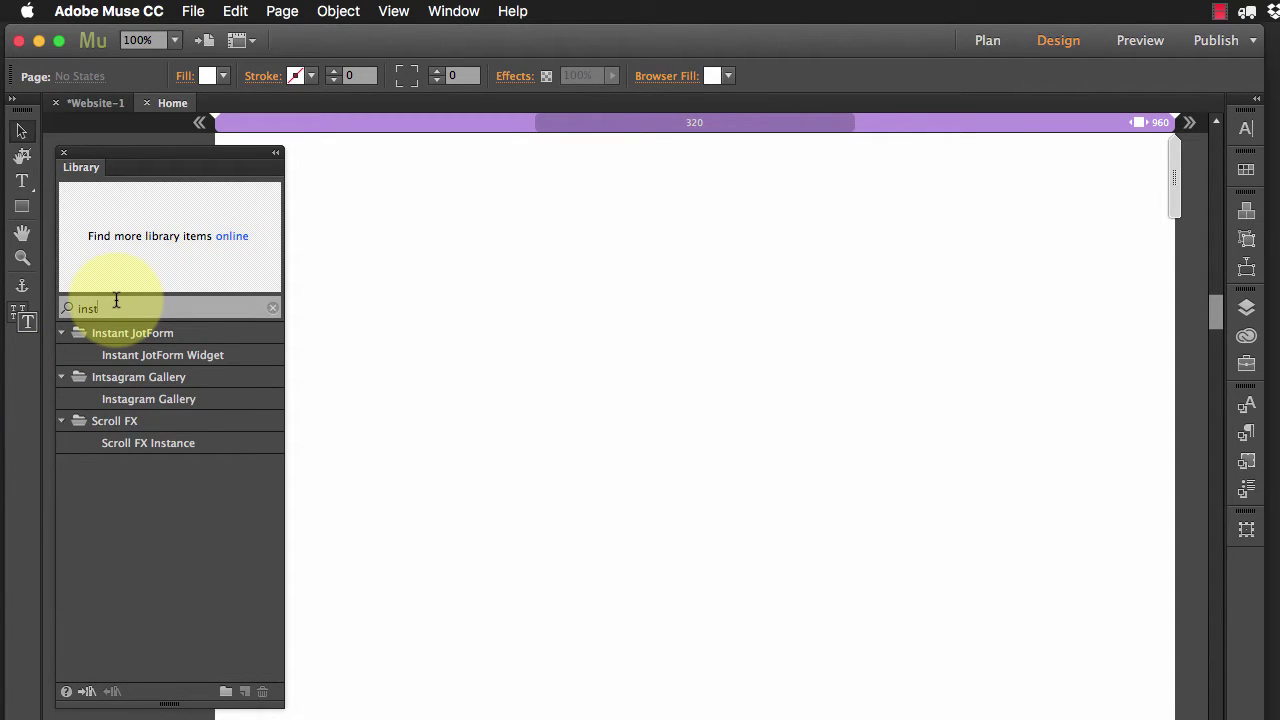
{"action": "left_click", "coordinate": [205, 356]}
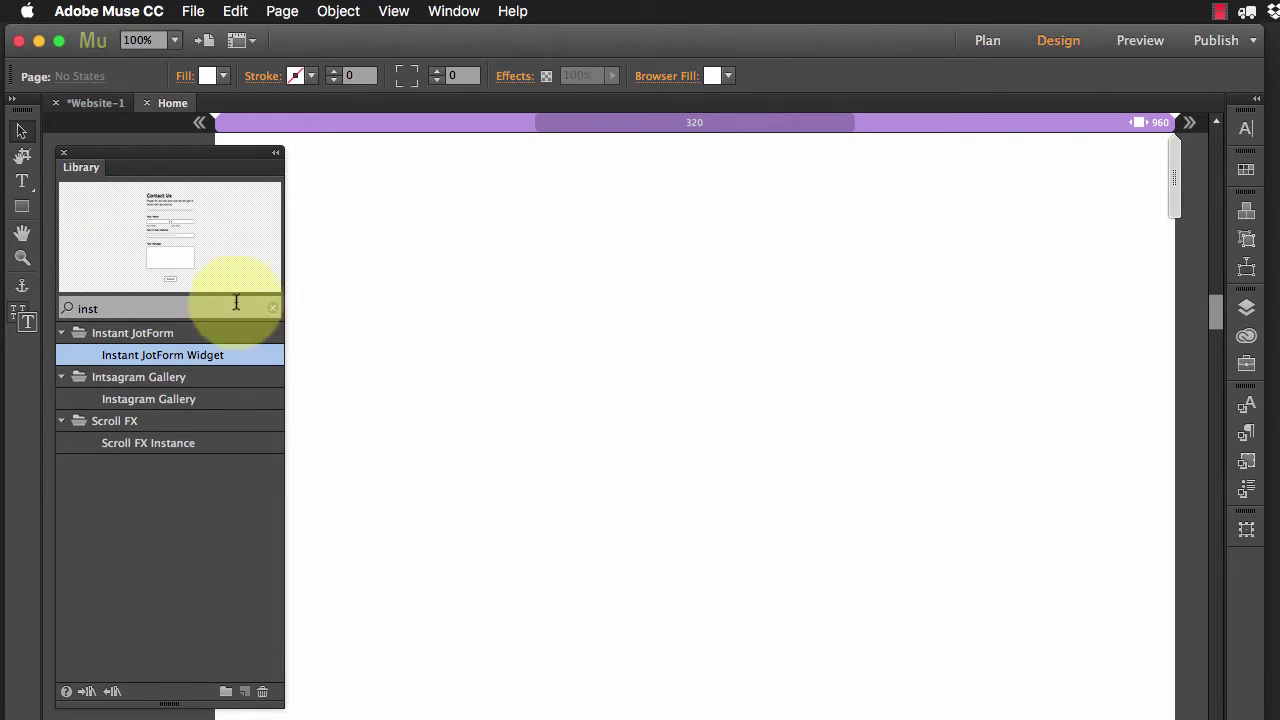
Step: Place the Instant JotForm widget with its Contact Us form at the top of the Home page
{"action": "left_click_drag", "start_coordinate": [508, 305], "coordinate": [508, 305]}
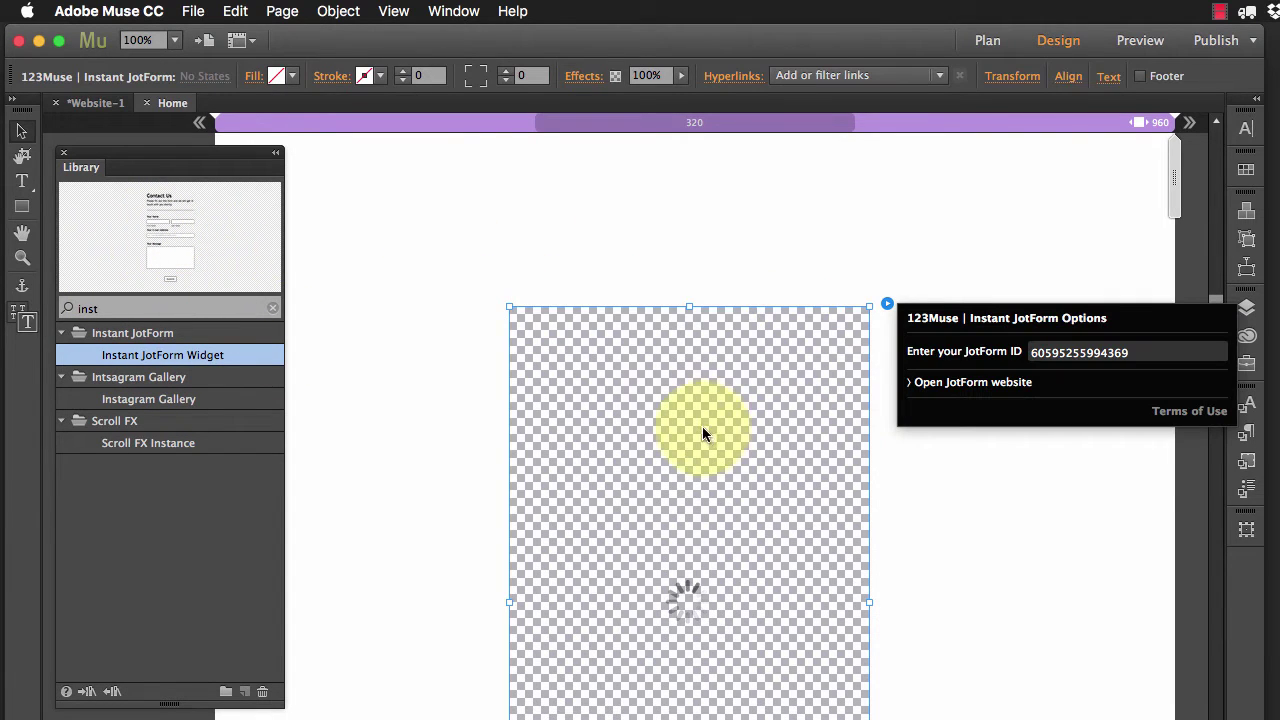
{"action": "left_click_drag", "start_coordinate": [703, 429], "coordinate": [698, 261]}
{"action": "key", "text": "Delete"}
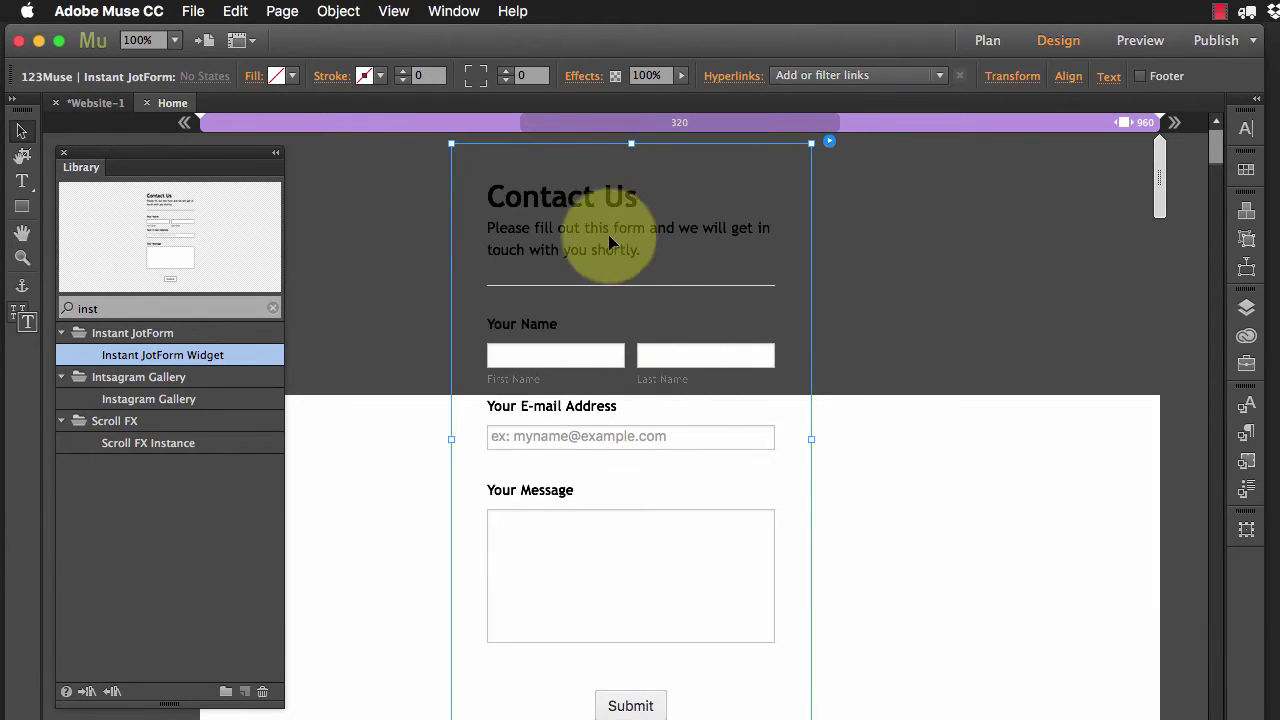
{"action": "left_click_drag", "start_coordinate": [623, 229], "coordinate": [627, 470]}
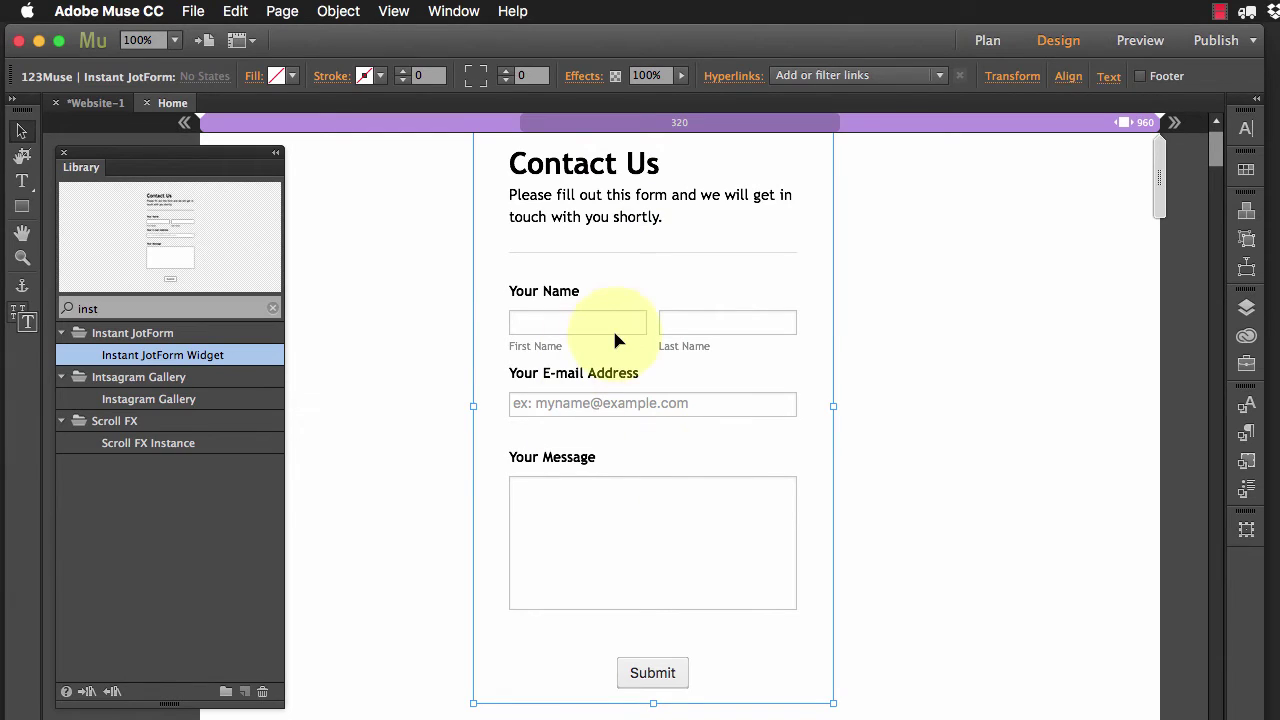
{"action": "left_click_drag", "start_coordinate": [608, 218], "coordinate": [601, 285]}
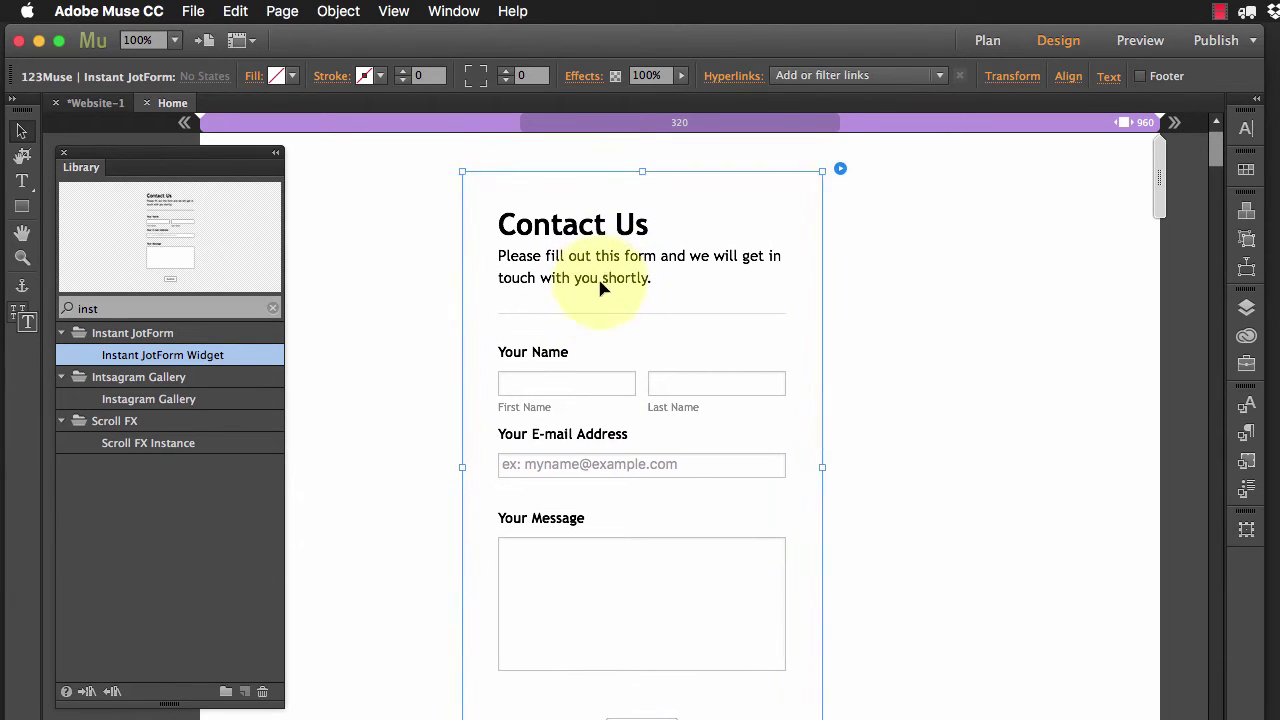
Step: Replace the widget's JotForm ID with the quote form's ID so it loads that form
{"action": "left_click", "coordinate": [838, 183]}
{"action": "left_click_drag", "start_coordinate": [1075, 222], "coordinate": [905, 222]}
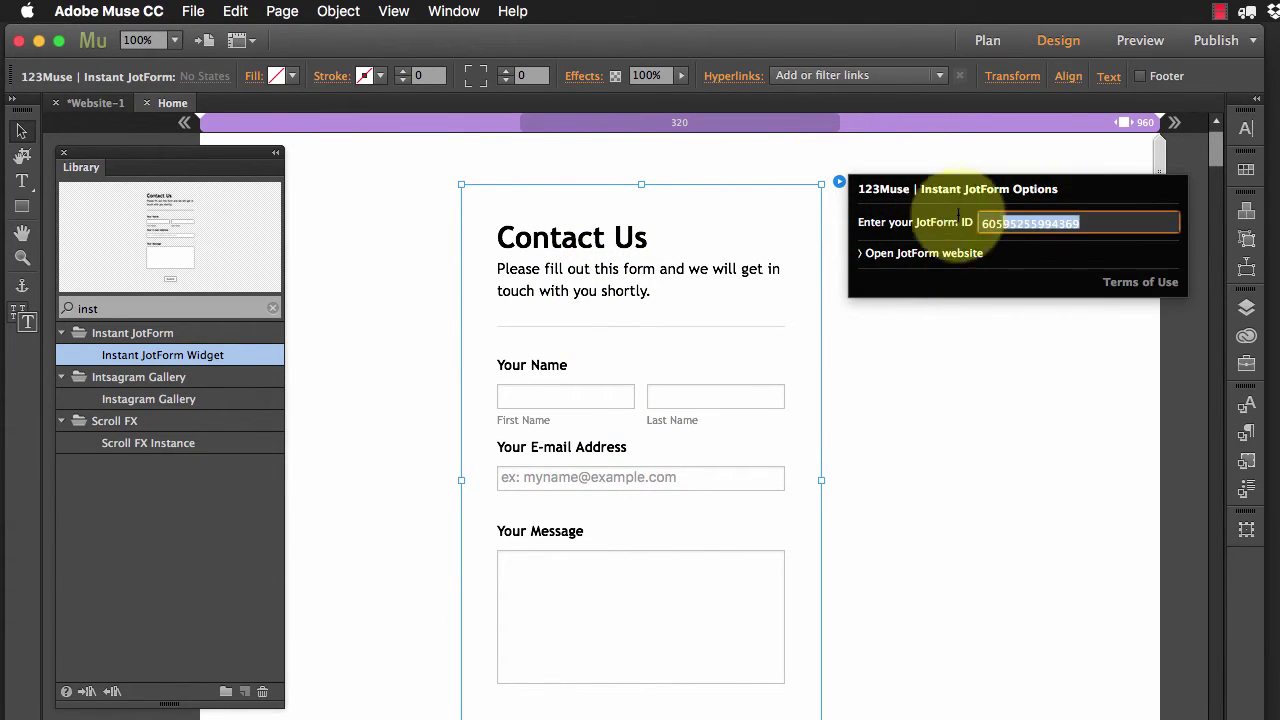
{"action": "key", "text": "super+v"}
{"action": "key", "text": "Return"}
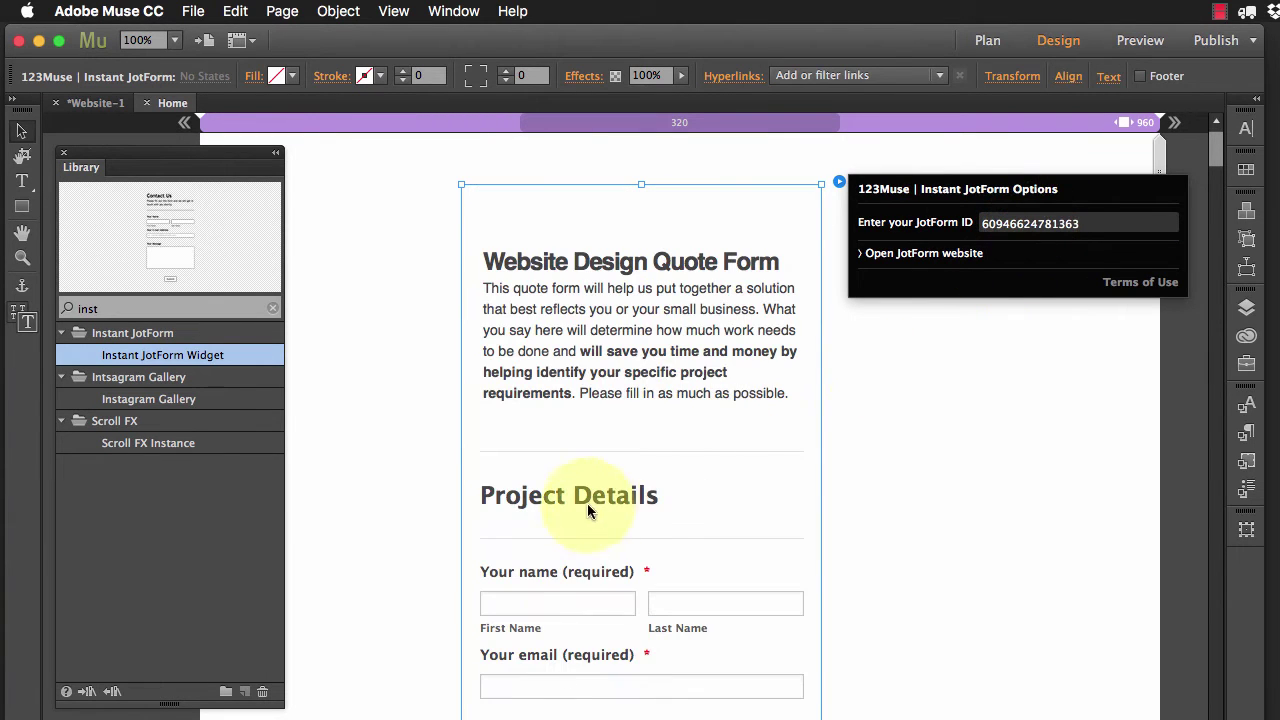
Step: Collapse the Library panel and move the form widget to the page's left edge
{"action": "left_click_drag", "start_coordinate": [637, 483], "coordinate": [547, 465]}
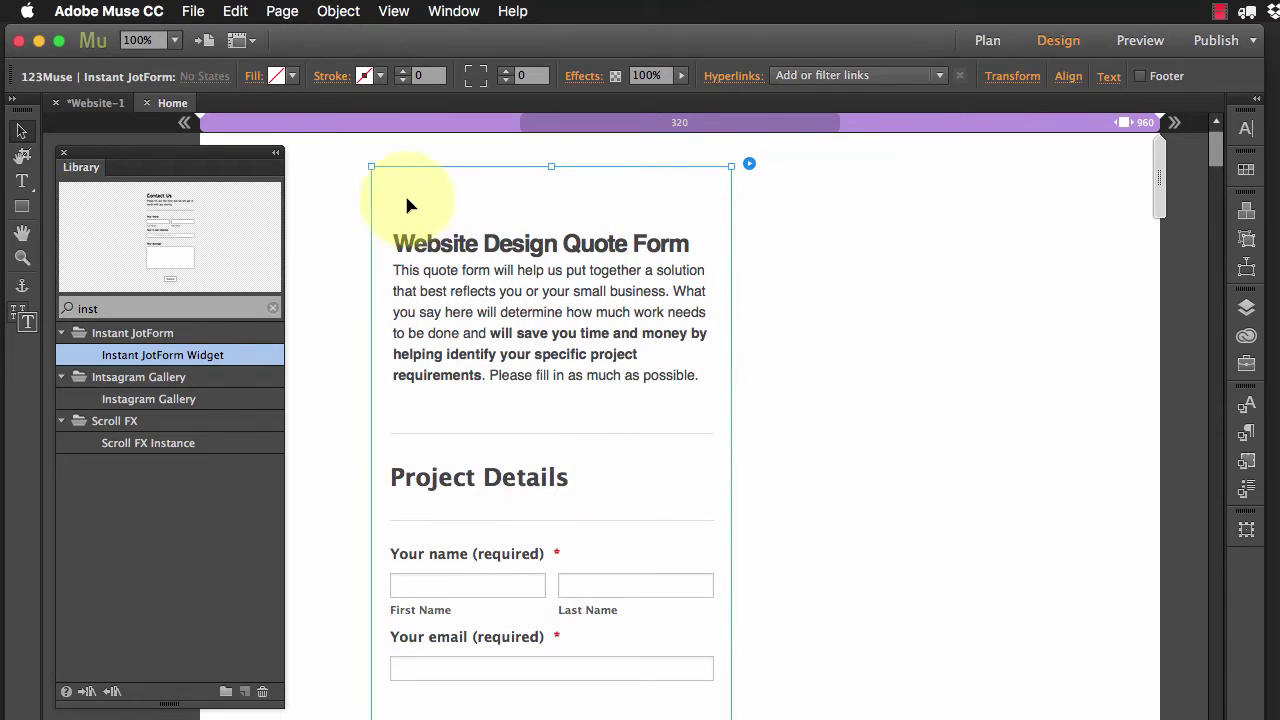
{"action": "left_click", "coordinate": [275, 152]}
{"action": "left_click_drag", "start_coordinate": [457, 238], "coordinate": [357, 247]}
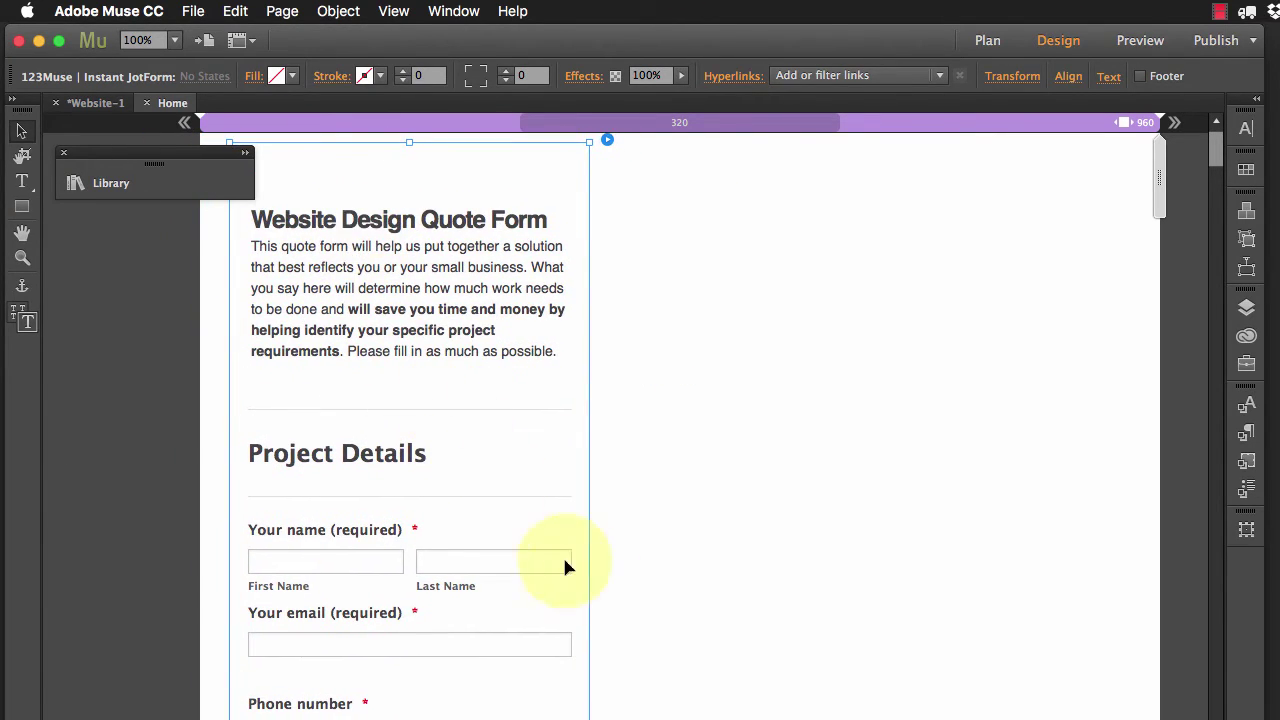
{"action": "scroll", "coordinate": [545, 424], "scroll_direction": "down", "scroll_amount": 10}
{"action": "scroll", "coordinate": [575, 425], "scroll_direction": "down", "scroll_amount": 15}
{"action": "scroll", "coordinate": [590, 425], "scroll_direction": "up", "scroll_amount": 10}
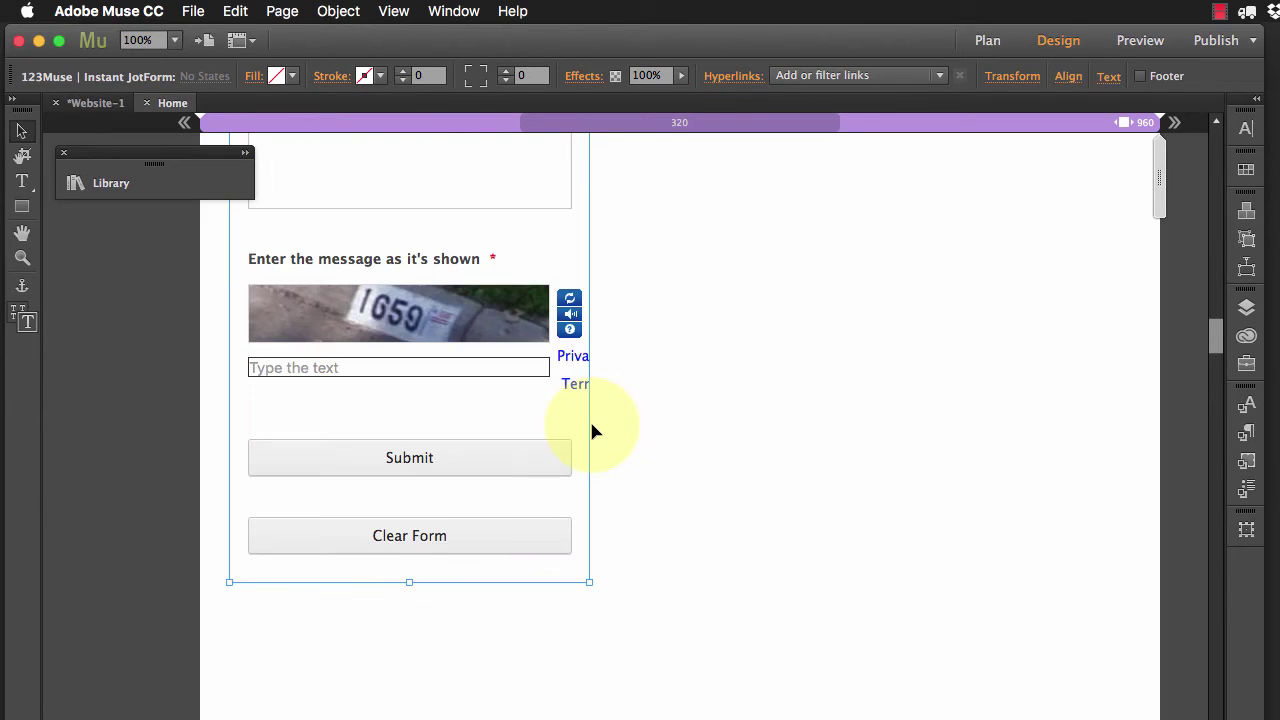
{"action": "scroll", "coordinate": [595, 410], "scroll_direction": "up", "scroll_amount": 15}
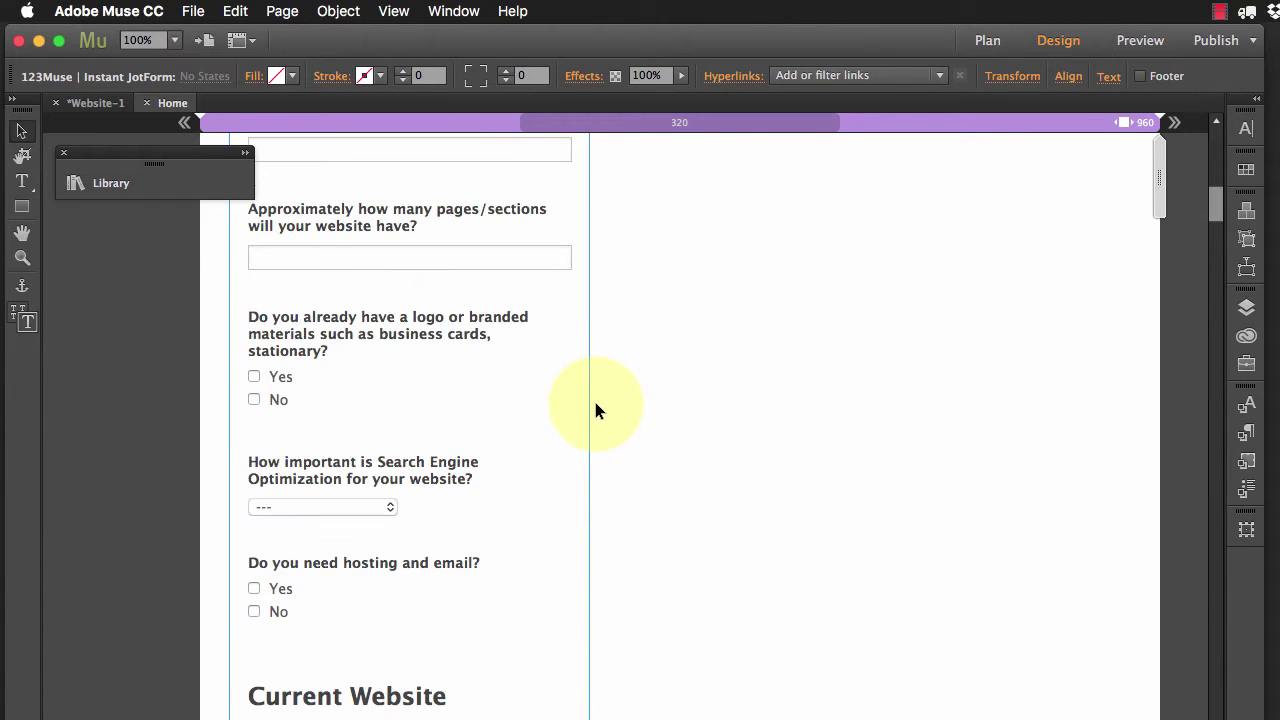
{"action": "scroll", "coordinate": [592, 452], "scroll_direction": "down", "scroll_amount": 10}
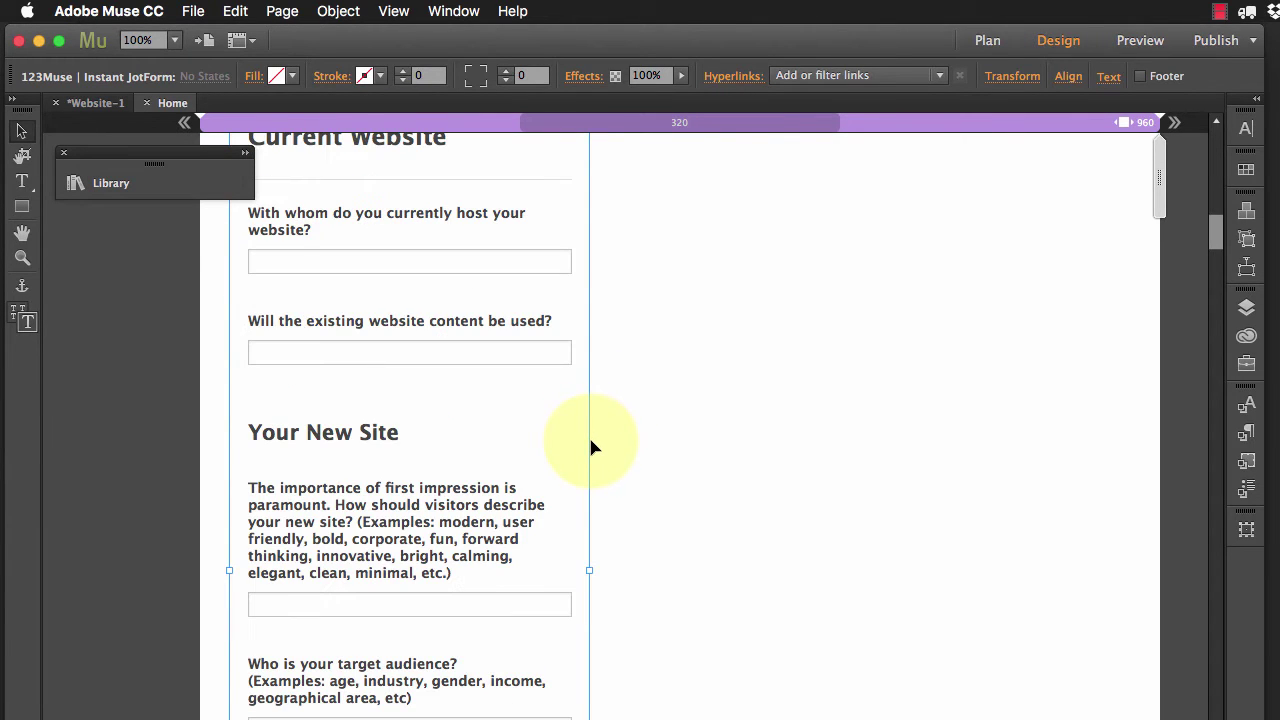
Step: Widen the JotForm widget and set its Transform resize option to Stretch to Browser Width
{"action": "left_click_drag", "start_coordinate": [589, 570], "coordinate": [862, 570]}
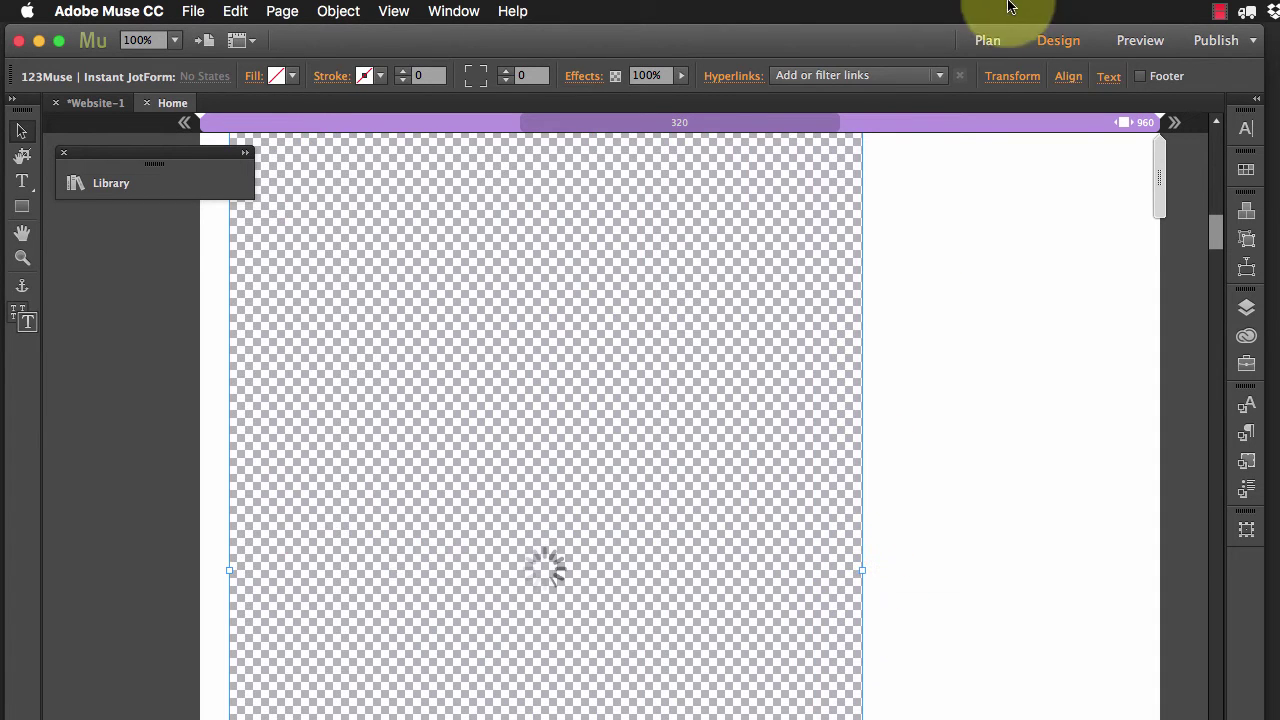
{"action": "left_click", "coordinate": [886, 371]}
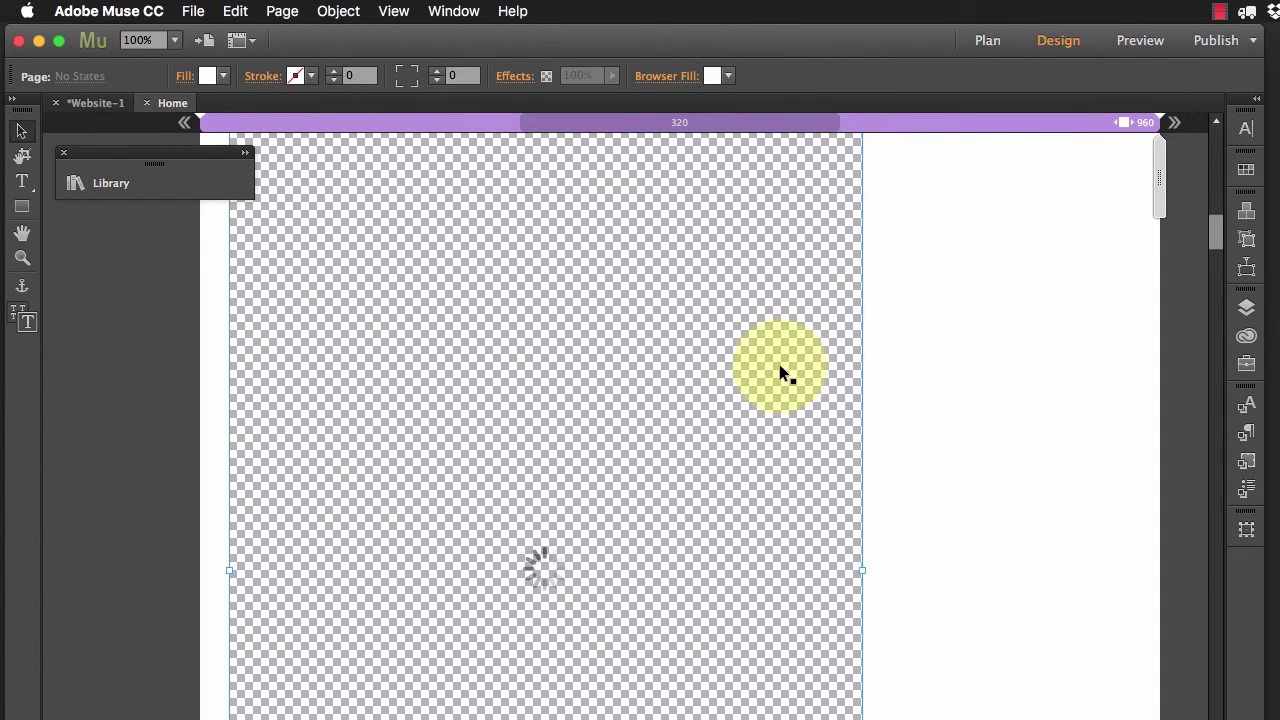
{"action": "left_click", "coordinate": [733, 360]}
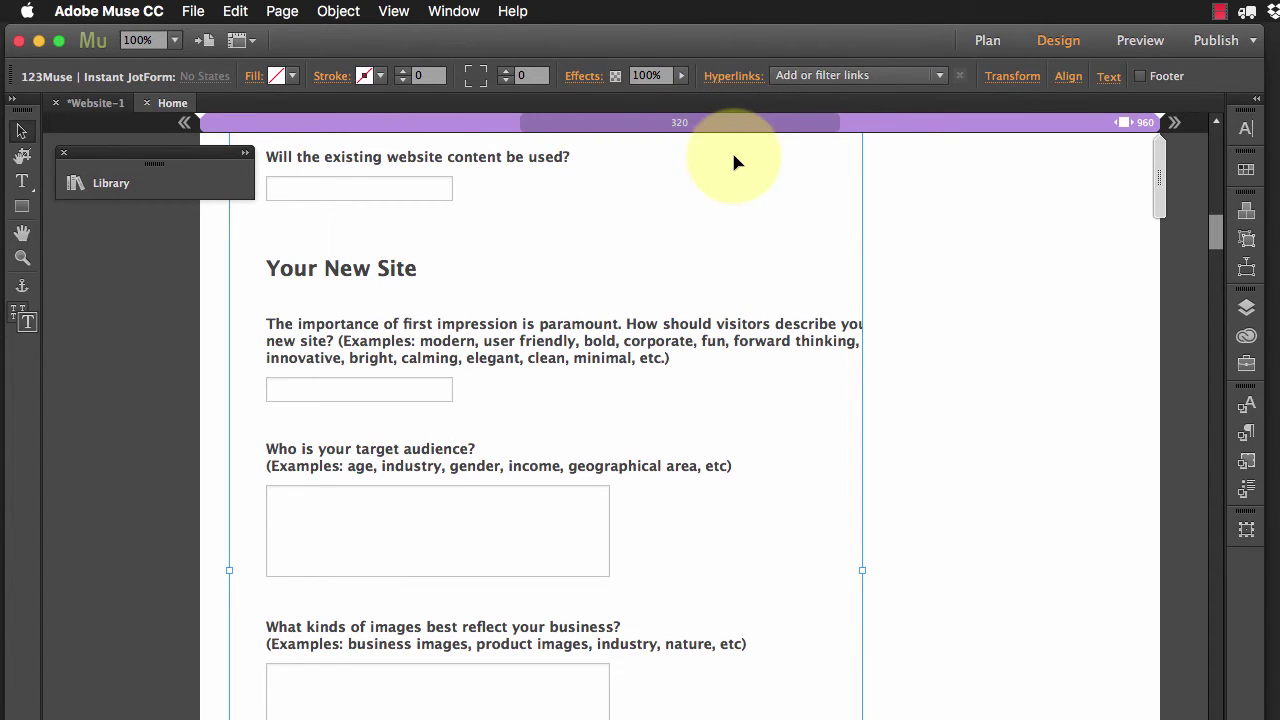
{"action": "left_click", "coordinate": [1008, 76]}
{"action": "left_click", "coordinate": [1063, 274]}
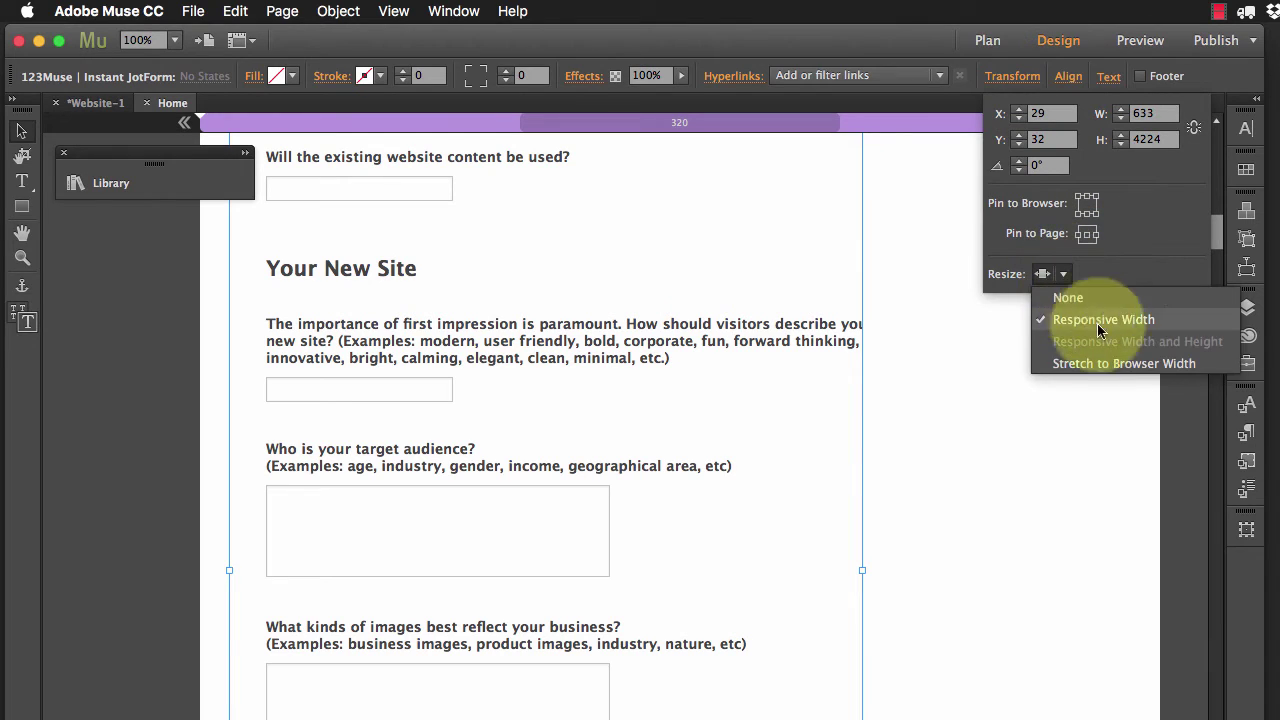
{"action": "left_click", "coordinate": [1108, 362]}
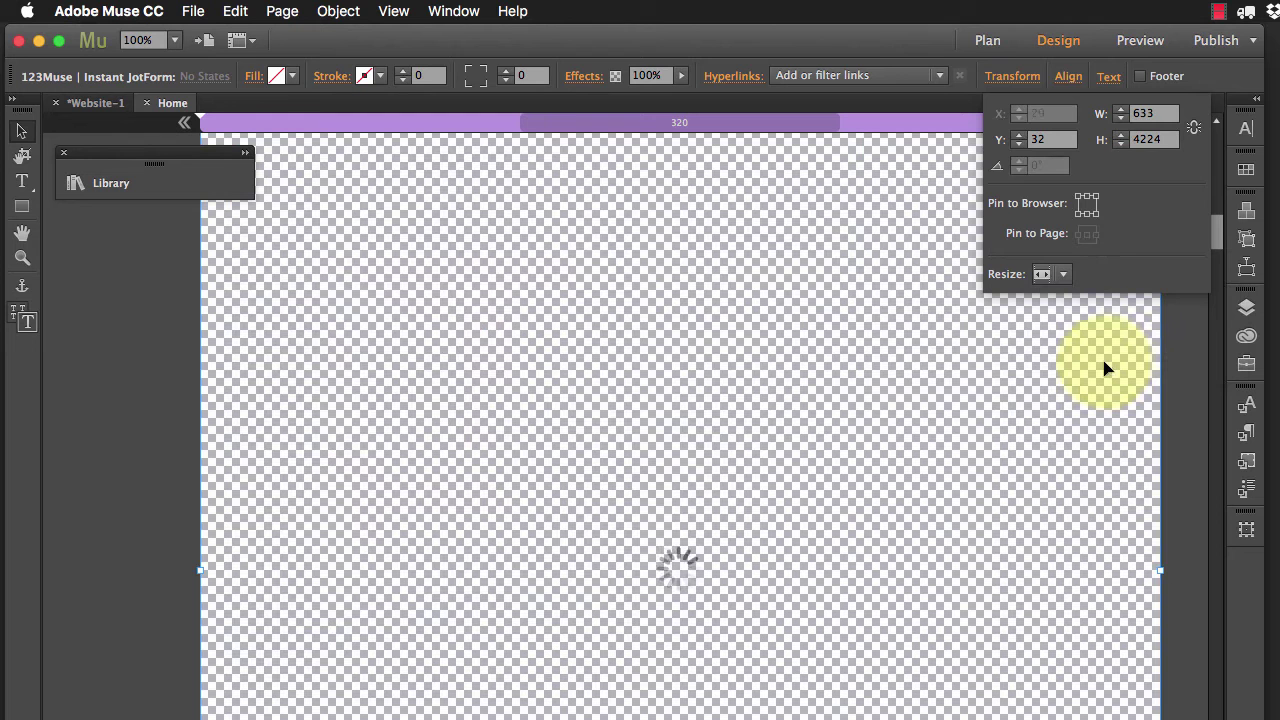
{"action": "left_click", "coordinate": [101, 392]}
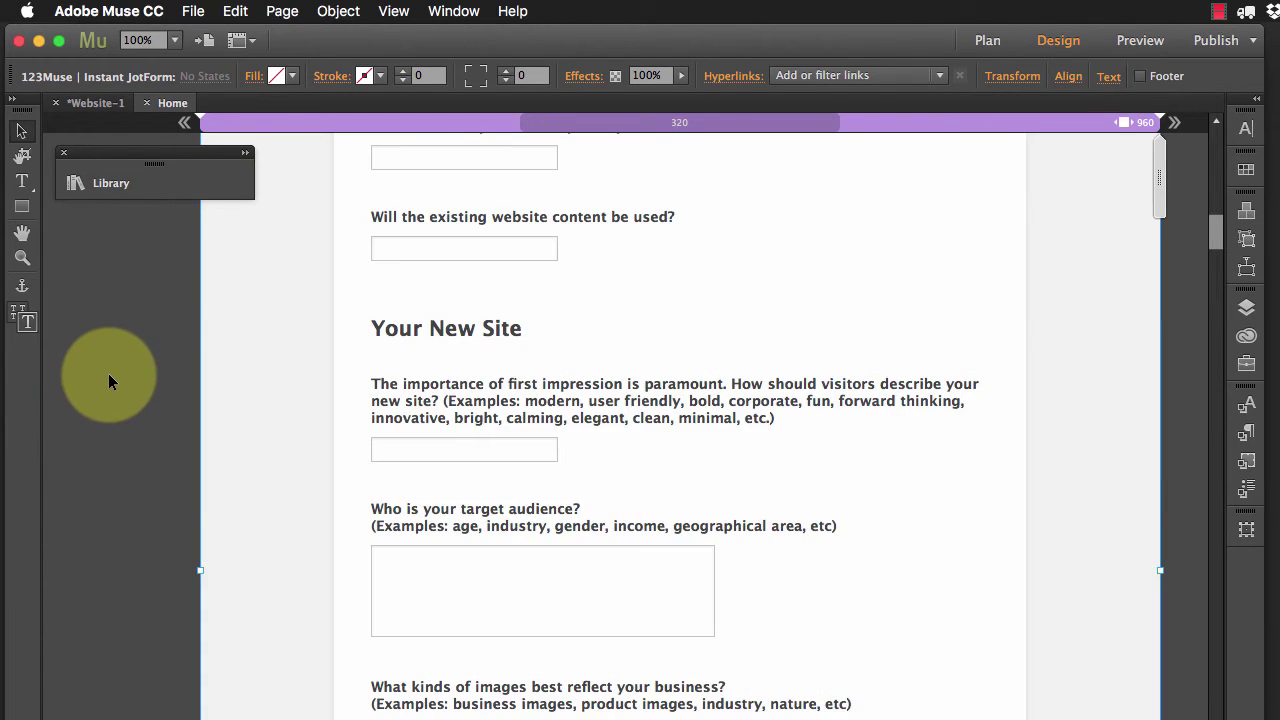
{"action": "left_click", "coordinate": [1160, 42]}
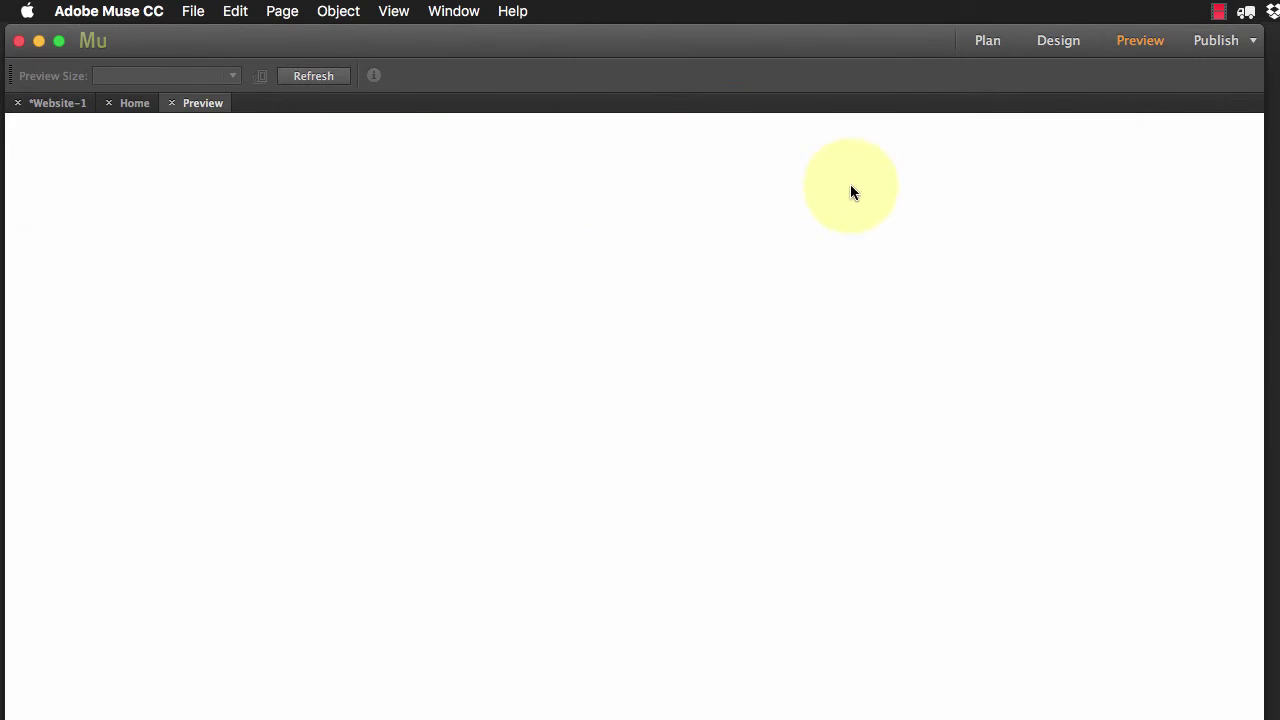
{"action": "scroll", "coordinate": [814, 280], "scroll_direction": "down", "scroll_amount": 15}
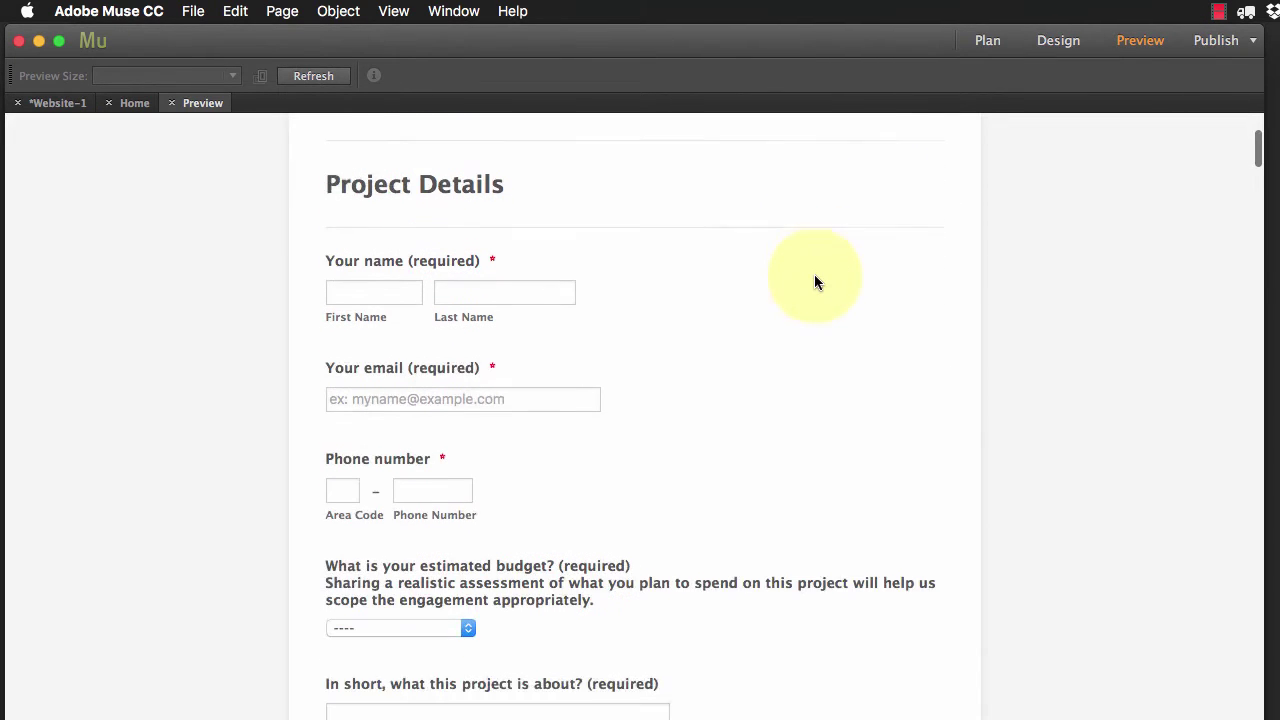
{"action": "scroll", "coordinate": [814, 281], "scroll_direction": "down", "scroll_amount": 20}
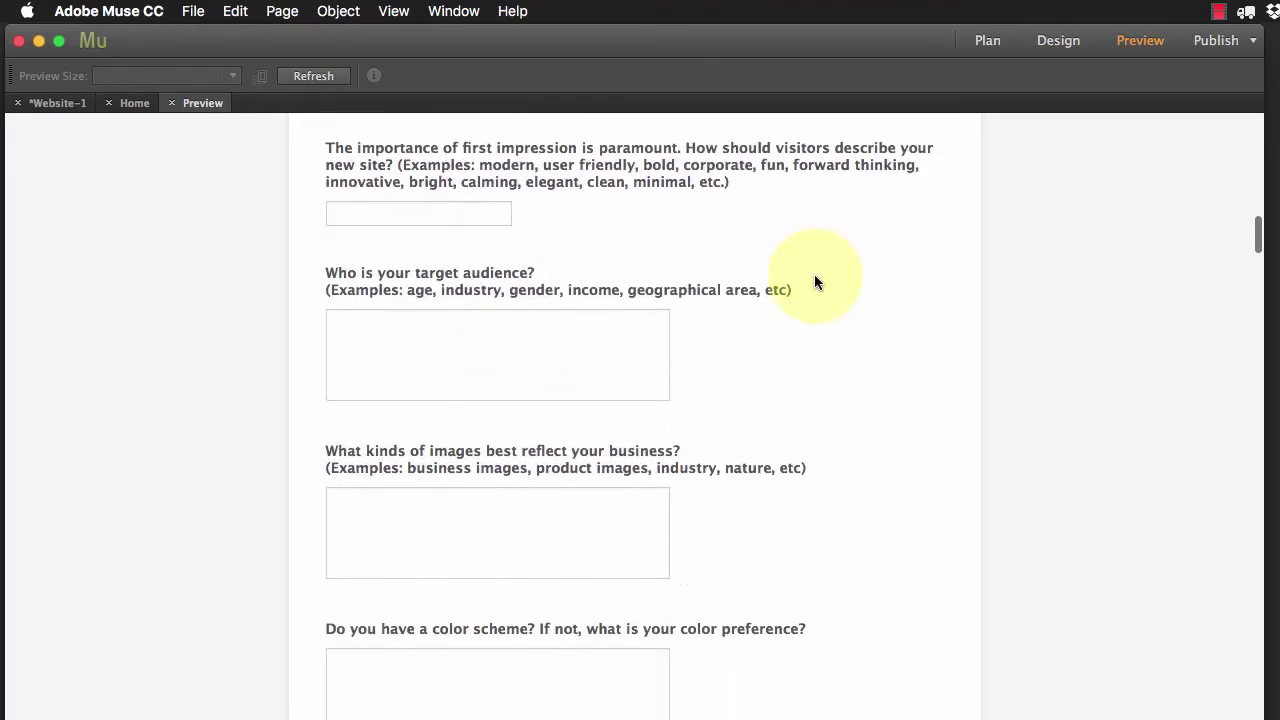
{"action": "scroll", "coordinate": [814, 282], "scroll_direction": "down", "scroll_amount": 7}
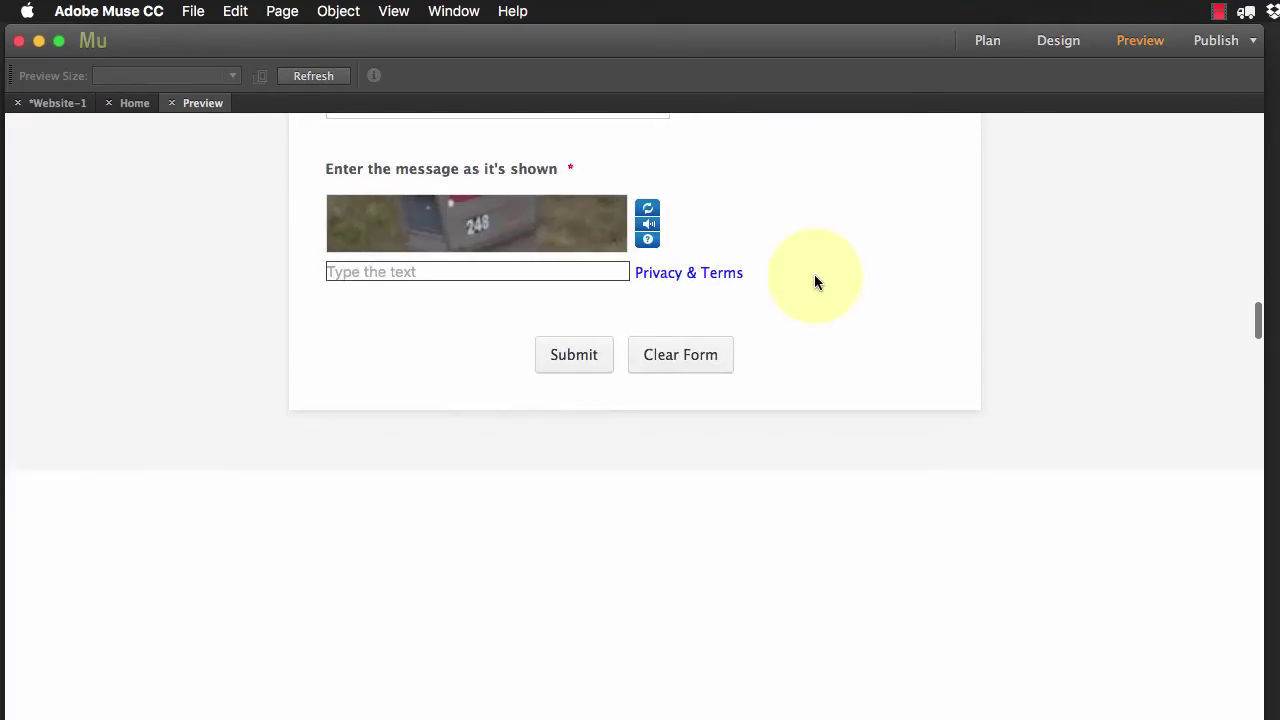
{"action": "scroll", "coordinate": [814, 282], "scroll_direction": "up", "scroll_amount": 10}
{"action": "scroll", "coordinate": [814, 282], "scroll_direction": "up", "scroll_amount": 20}
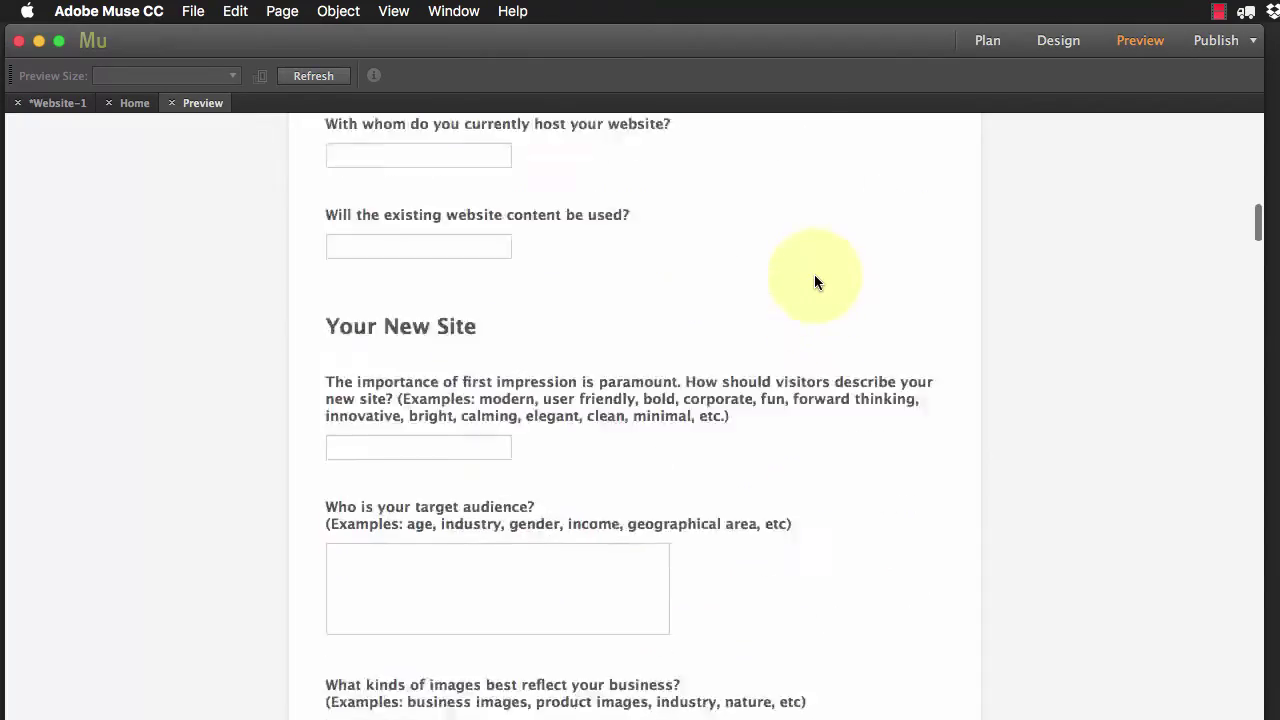
{"action": "scroll", "coordinate": [818, 282], "scroll_direction": "up", "scroll_amount": 5}
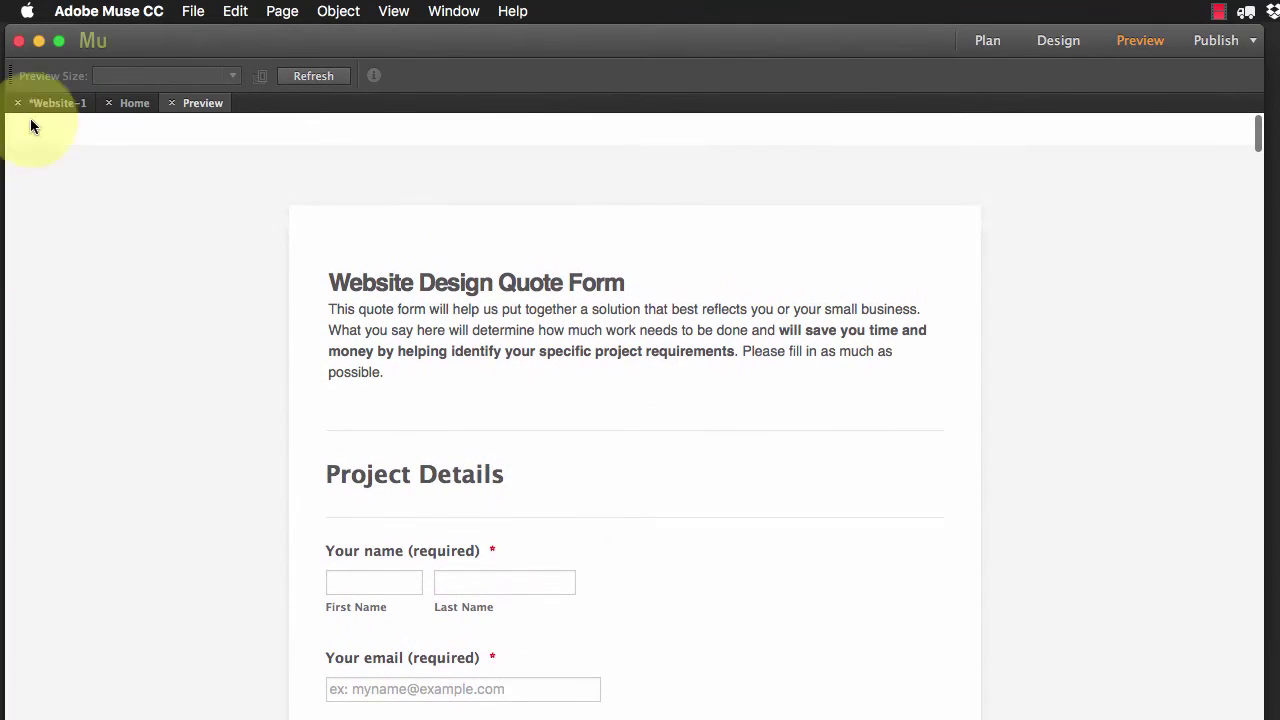
{"action": "left_click", "coordinate": [136, 104]}
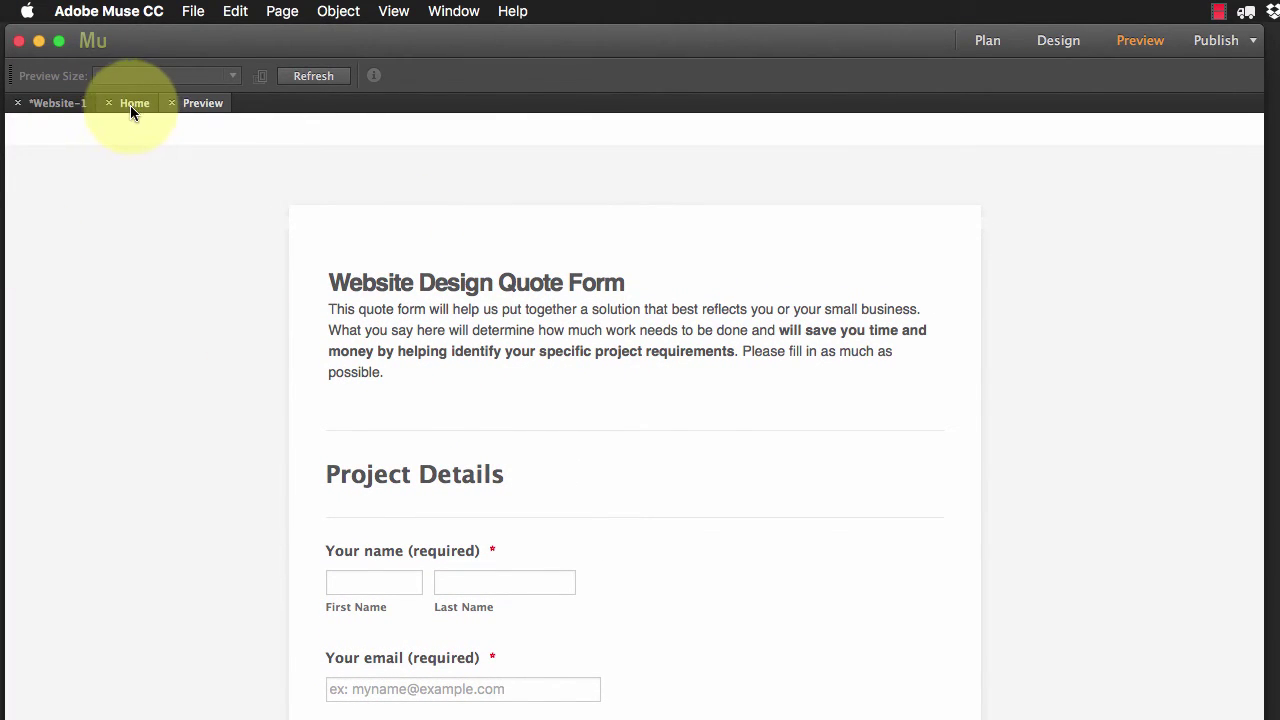
{"action": "scroll", "coordinate": [838, 449], "scroll_direction": "up", "scroll_amount": 5}
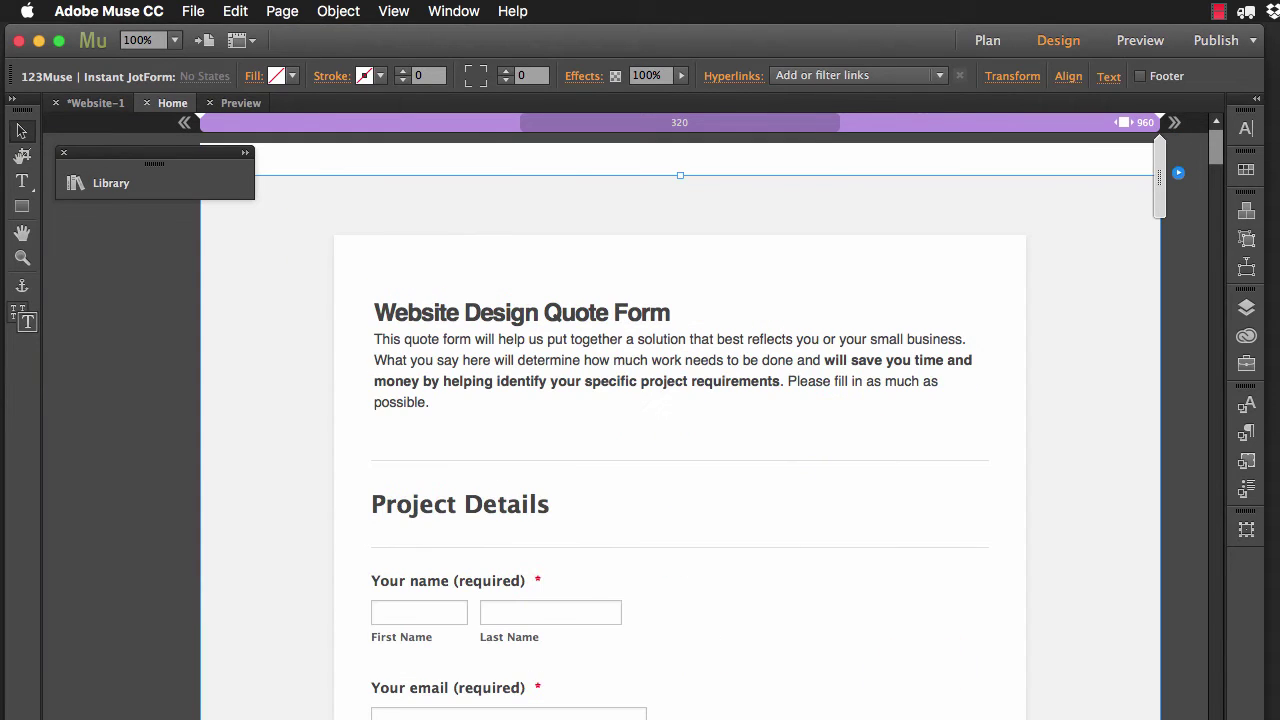
{"action": "scroll", "coordinate": [763, 204], "scroll_direction": "down", "scroll_amount": 2}
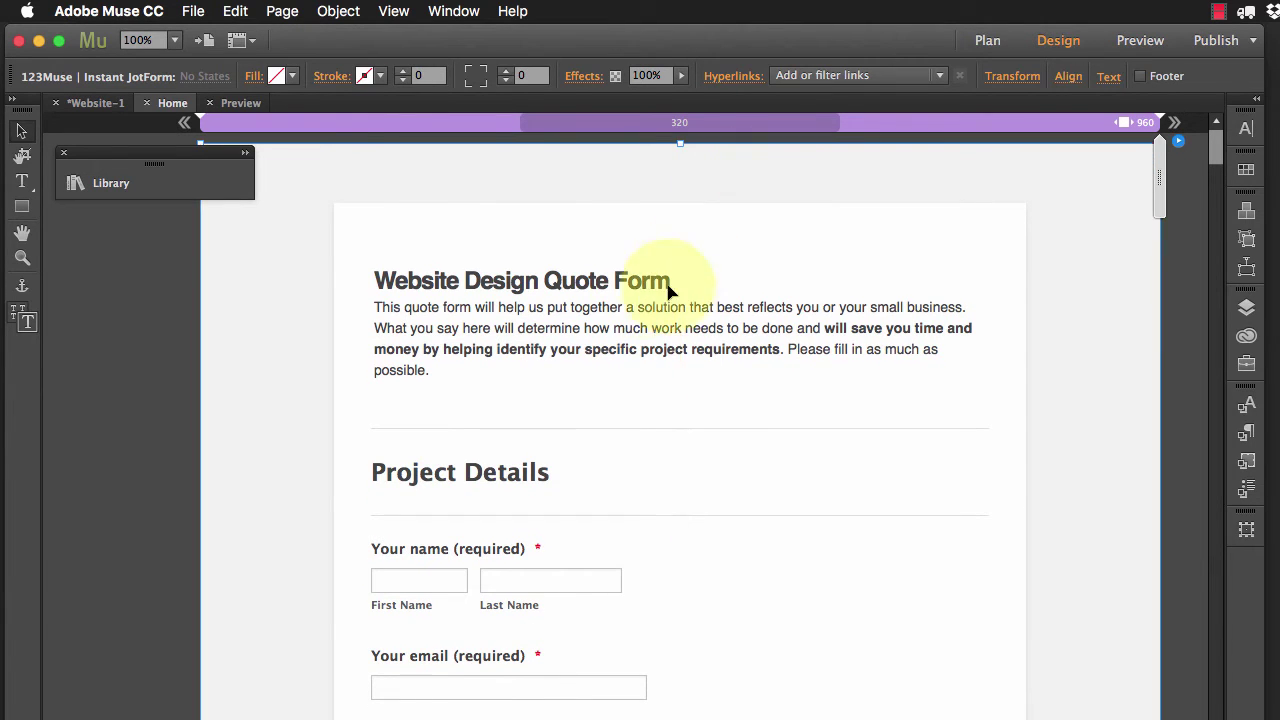
Step: In Safari, save the Brick Wall theme on the Website Design Quote Form
{"action": "key", "text": "super+Tab"}
{"action": "key", "text": "super+Tab"}
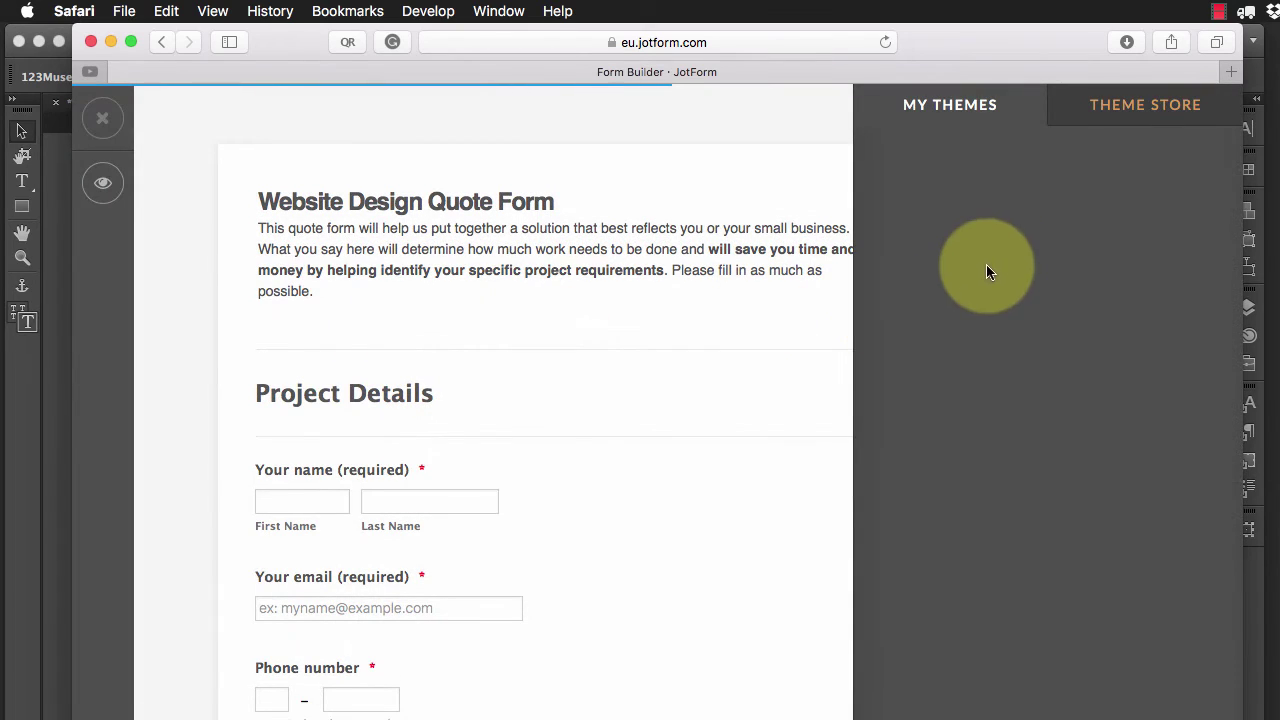
{"action": "scroll", "coordinate": [1024, 432], "scroll_direction": "down", "scroll_amount": 3}
{"action": "scroll", "coordinate": [1027, 426], "scroll_direction": "down", "scroll_amount": 5}
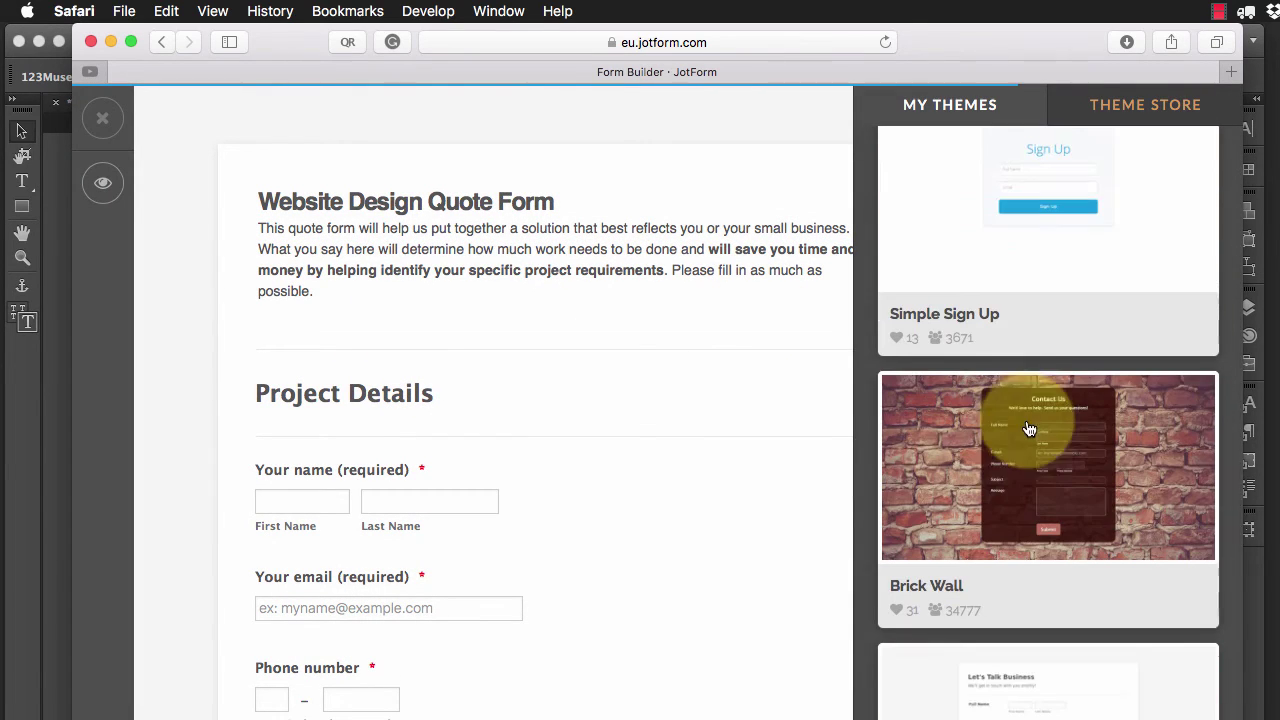
{"action": "scroll", "coordinate": [1019, 442], "scroll_direction": "up", "scroll_amount": 3}
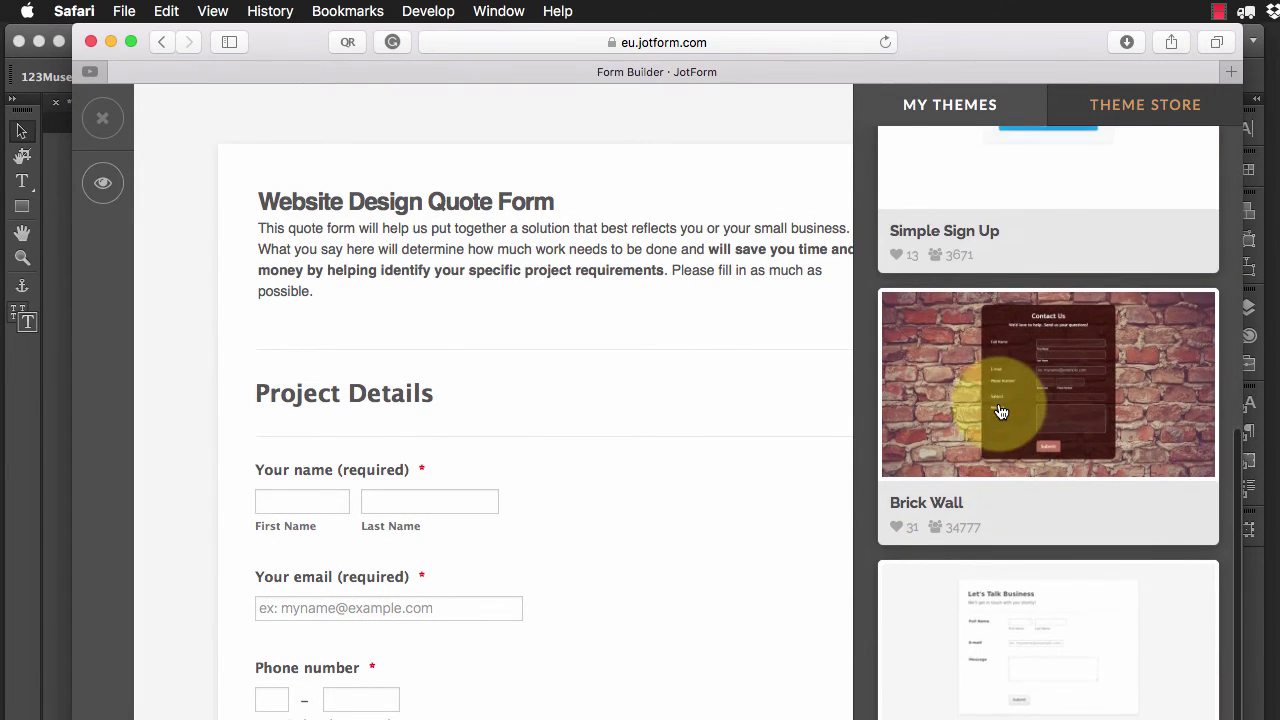
{"action": "scroll", "coordinate": [1000, 410], "scroll_direction": "down", "scroll_amount": 2}
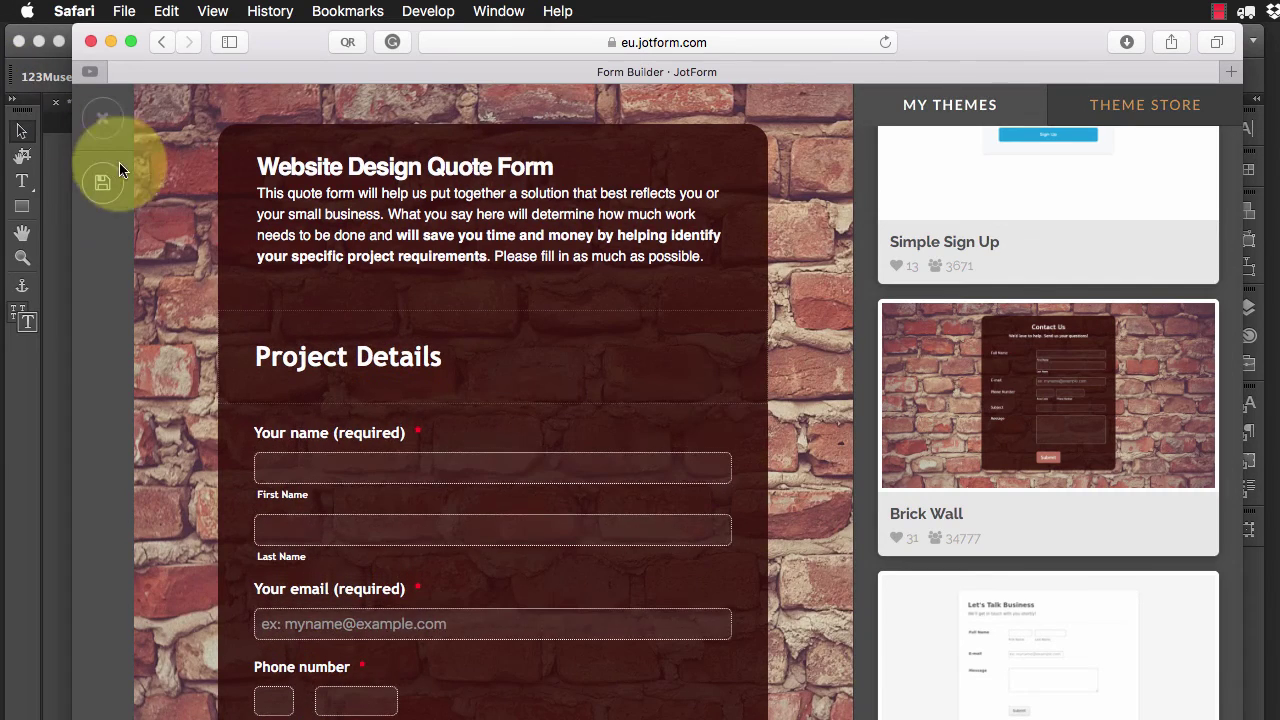
{"action": "left_click", "coordinate": [103, 190]}
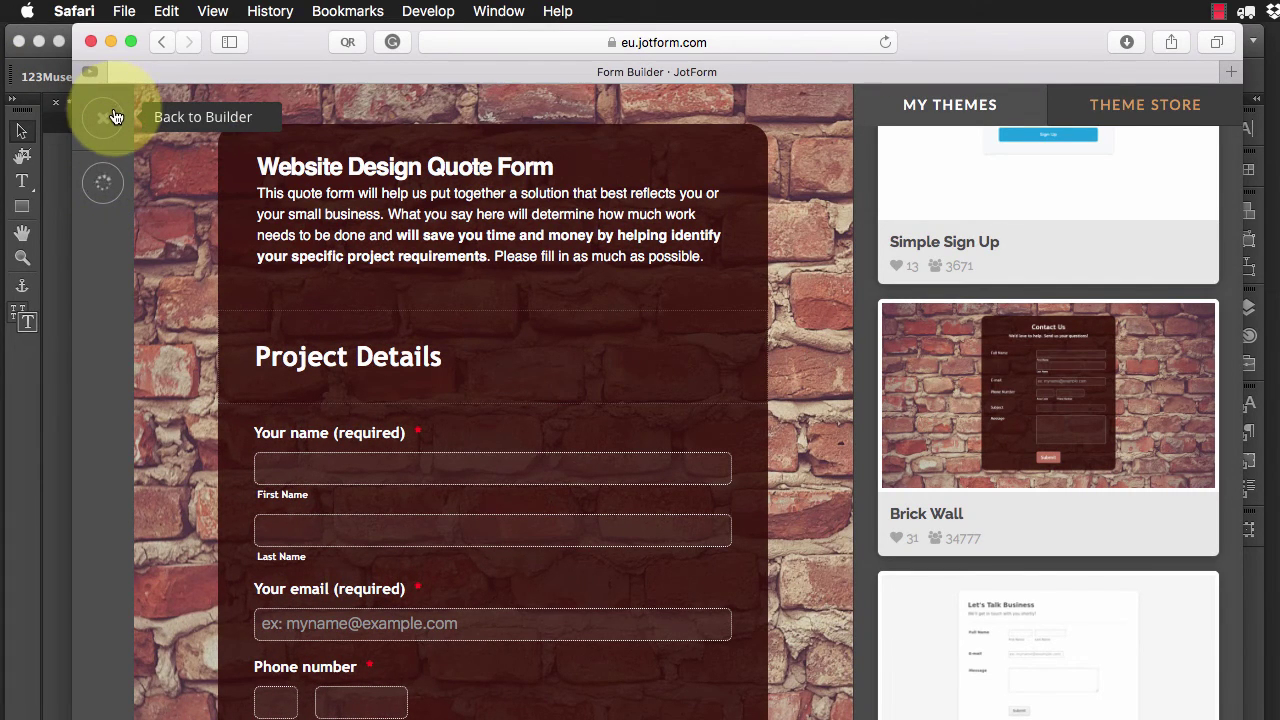
Step: Return to the form builder and glance at the Publish options before closing them
{"action": "left_click", "coordinate": [114, 120]}
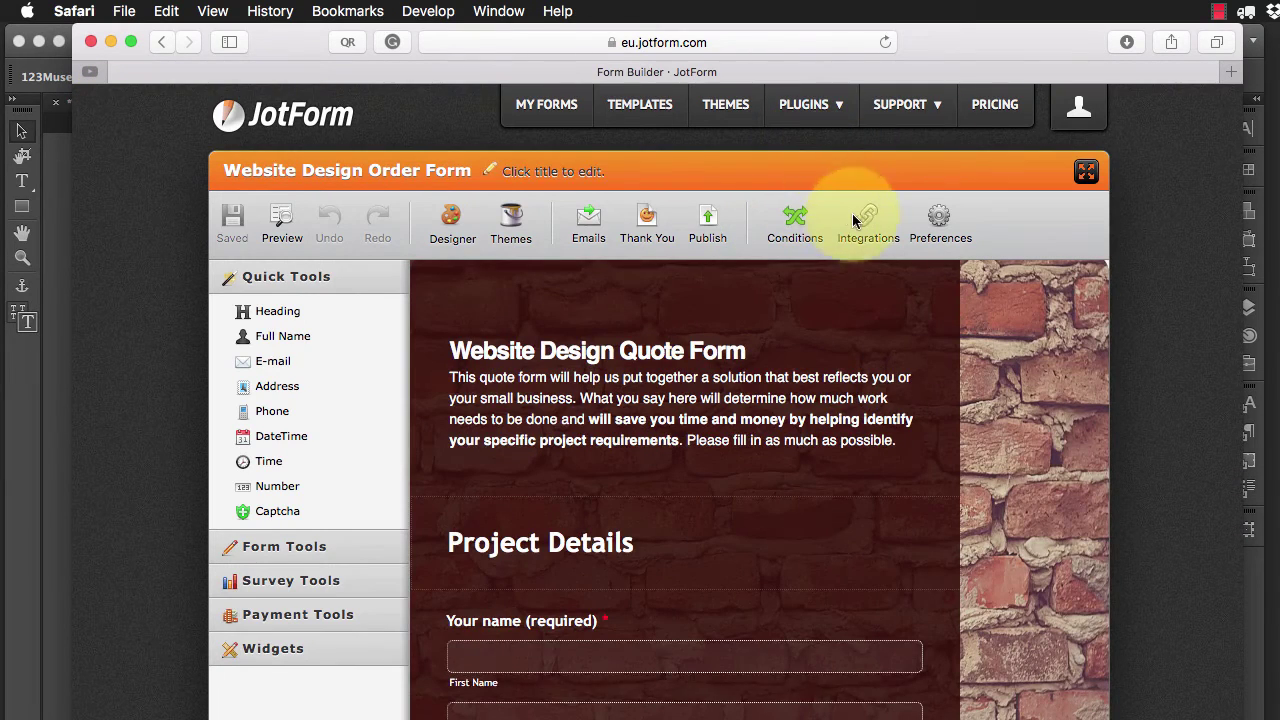
{"action": "left_click", "coordinate": [707, 222]}
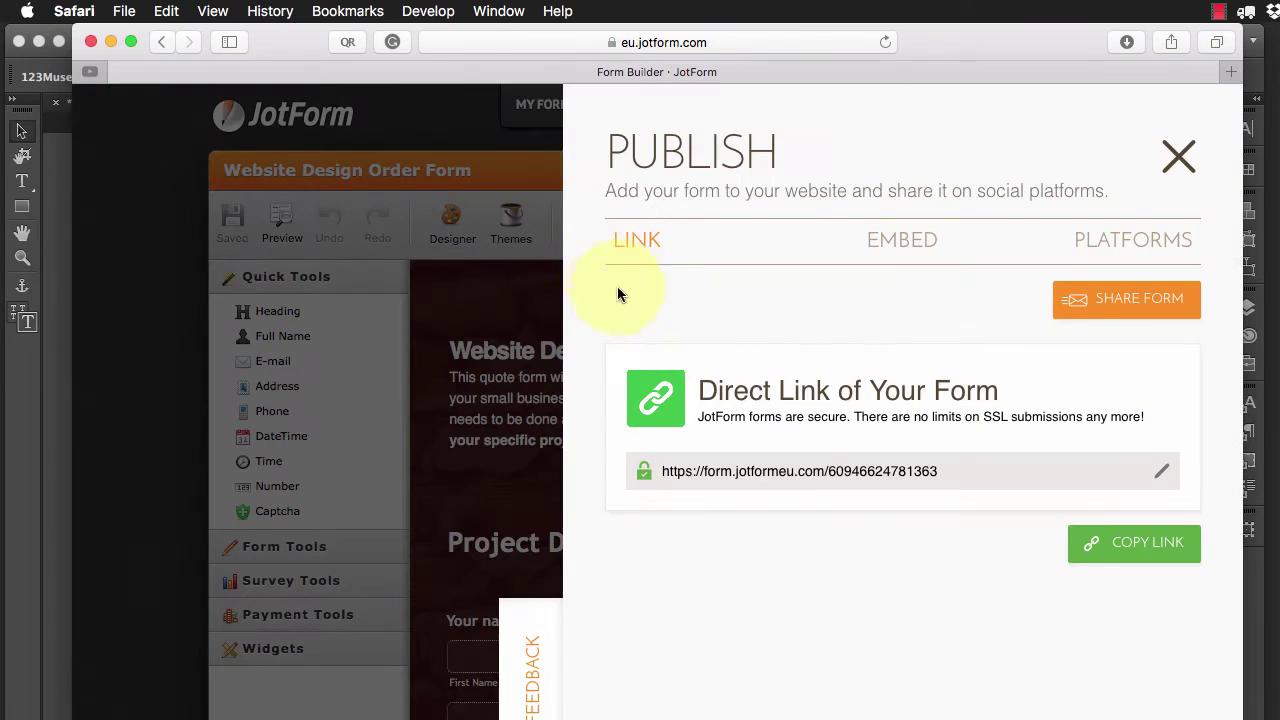
{"action": "left_click", "coordinate": [1178, 157]}
Step: Preview the Muse page to check the Brick Wall form, then return to Design and select the widget
{"action": "left_click", "coordinate": [44, 320]}
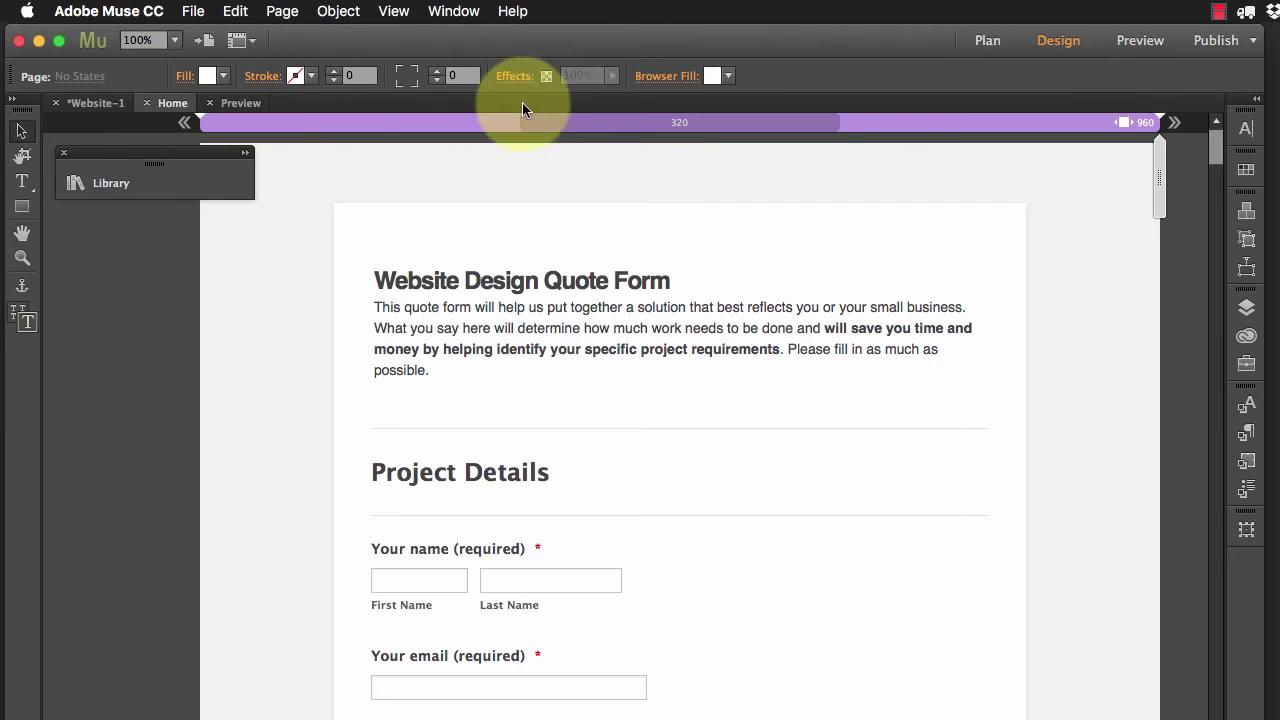
{"action": "left_click", "coordinate": [1140, 40]}
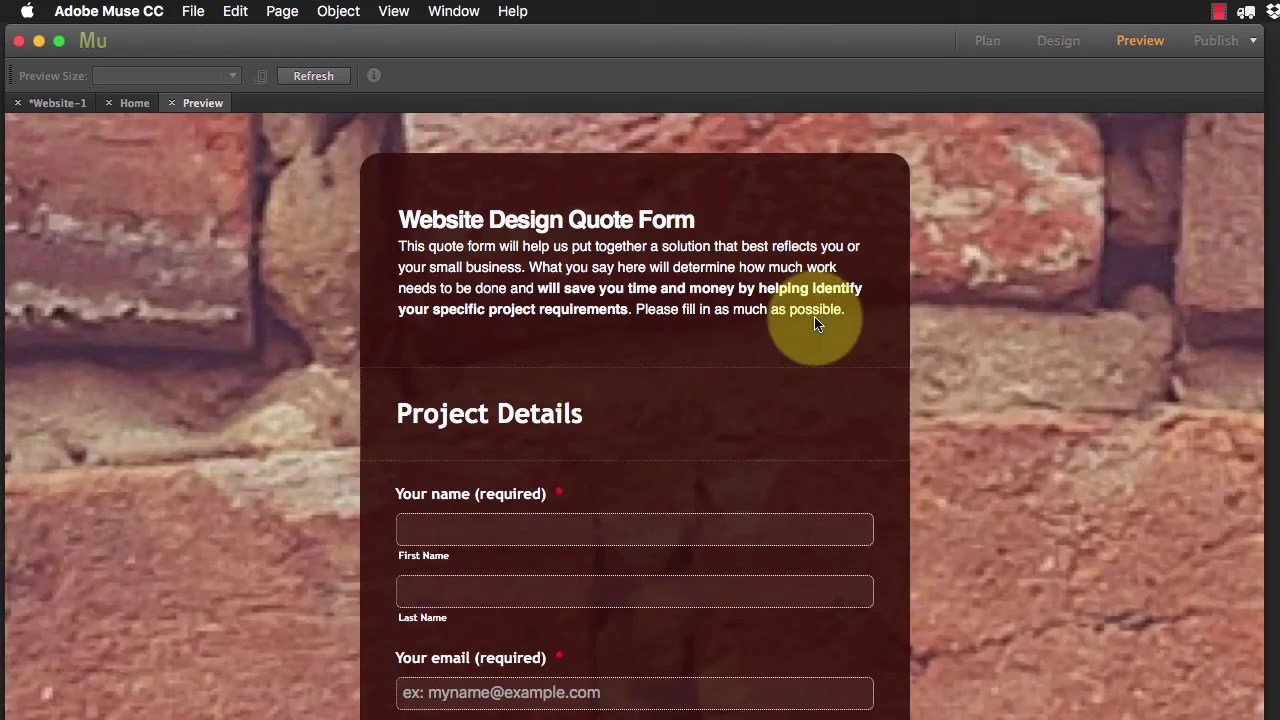
{"action": "scroll", "coordinate": [649, 302], "scroll_direction": "down", "scroll_amount": 20}
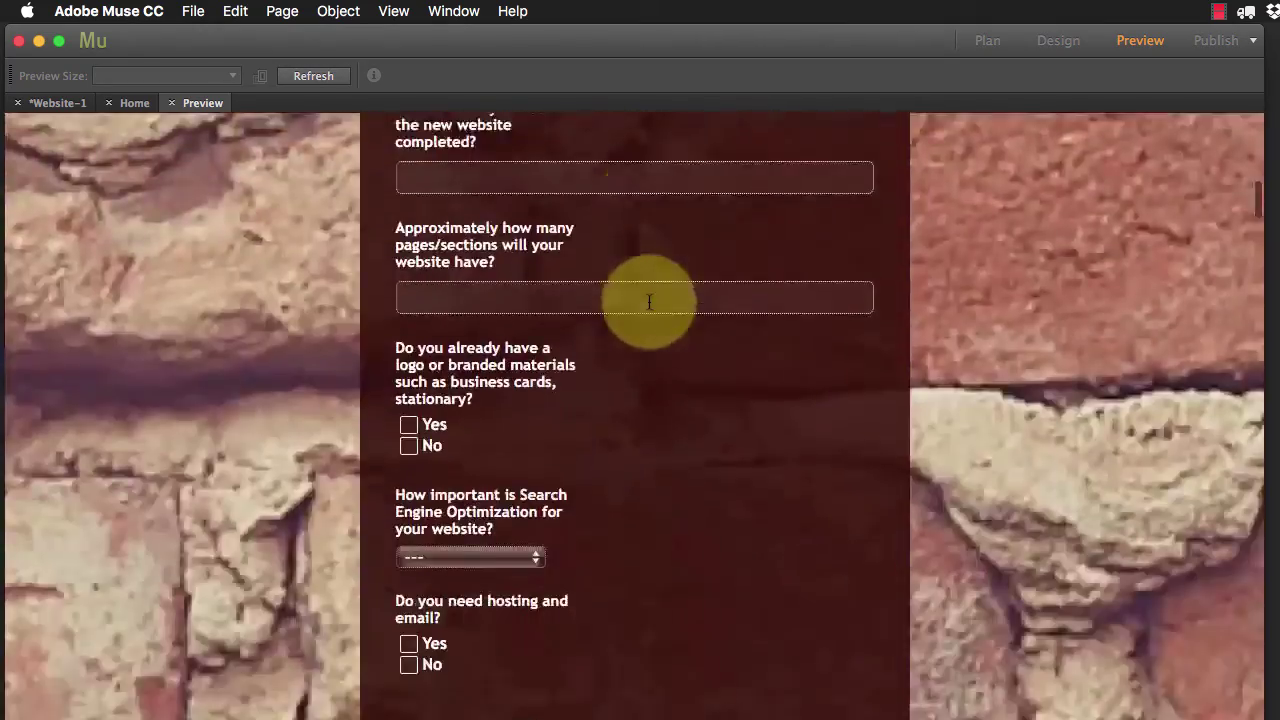
{"action": "scroll", "coordinate": [649, 302], "scroll_direction": "down", "scroll_amount": 8}
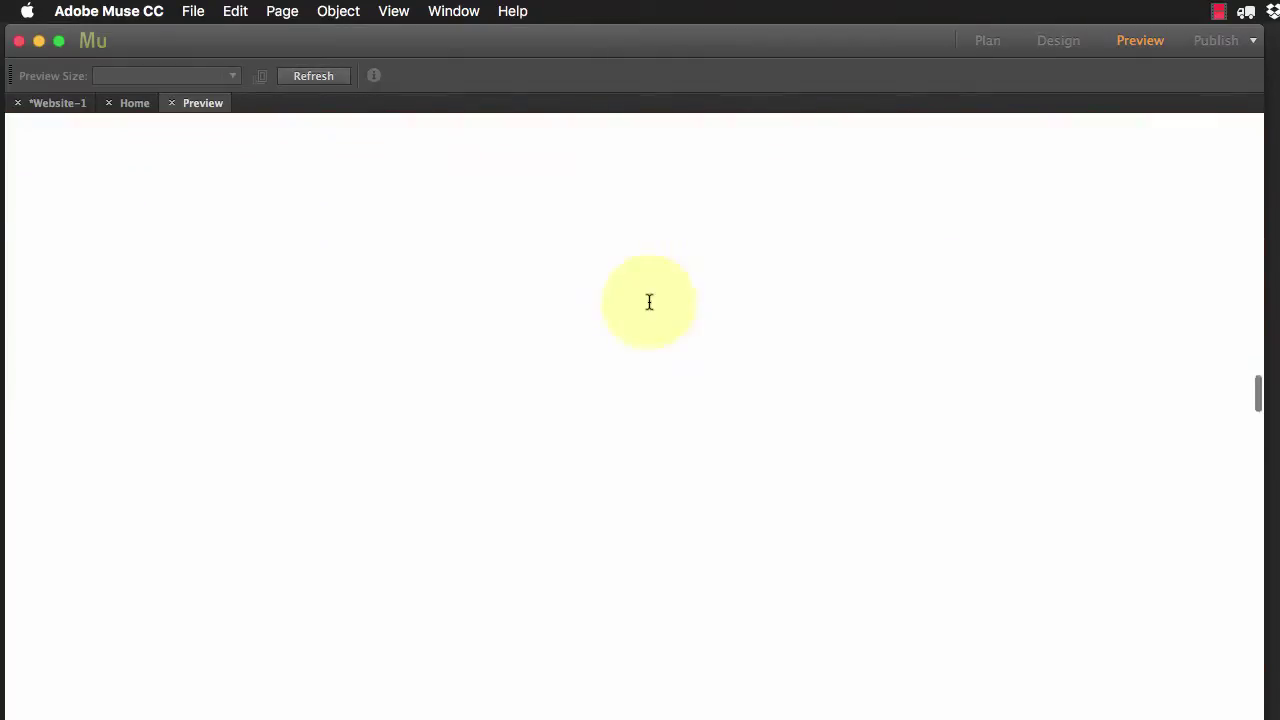
{"action": "scroll", "coordinate": [571, 300], "scroll_direction": "up", "scroll_amount": 10}
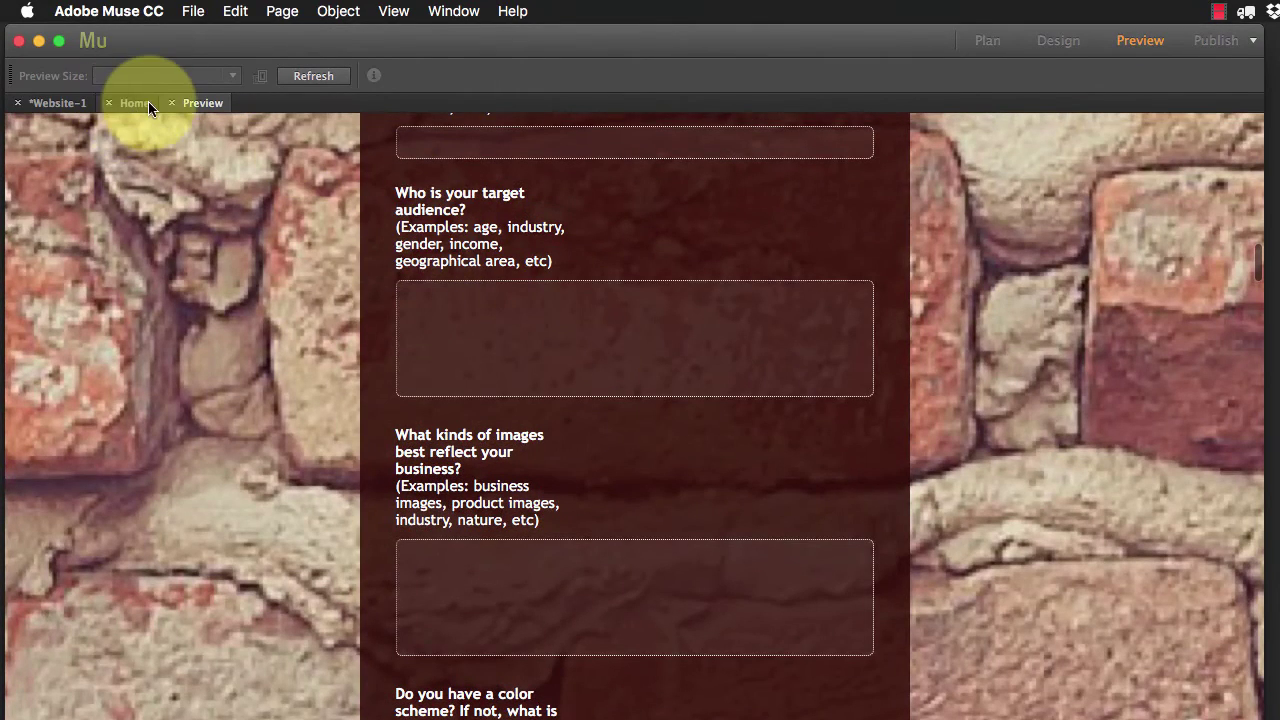
{"action": "left_click", "coordinate": [171, 103]}
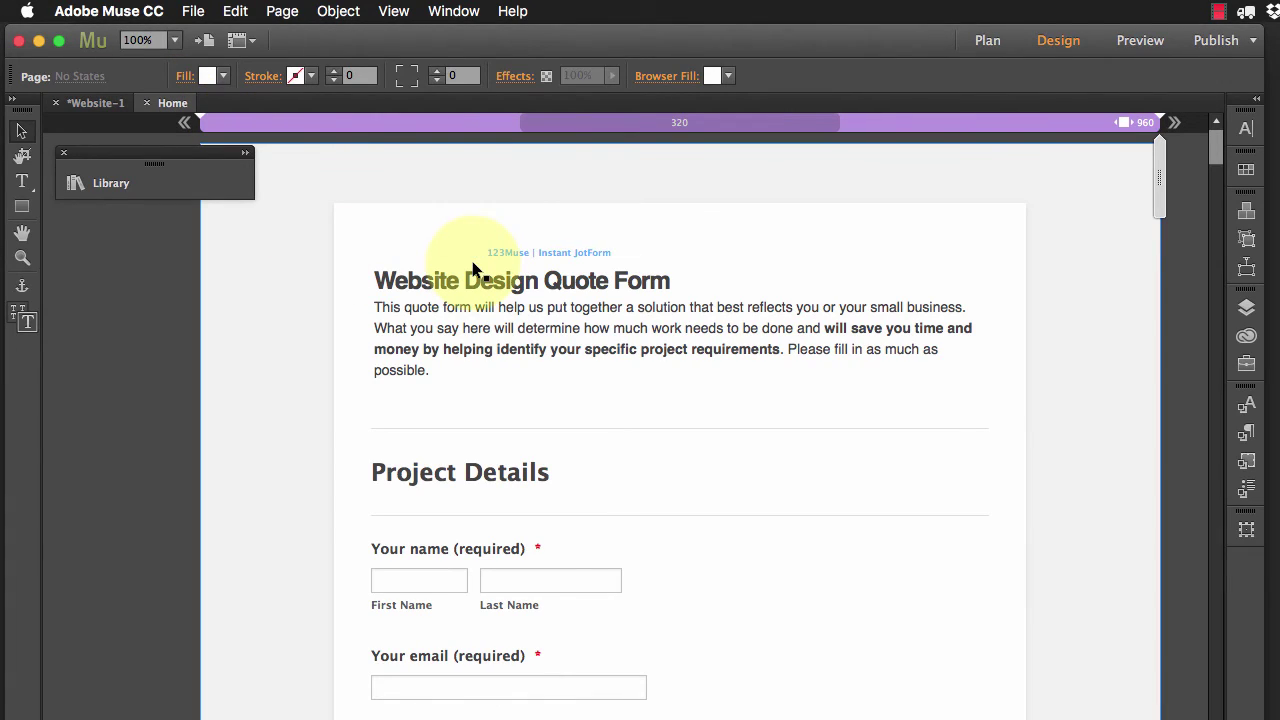
{"action": "left_click", "coordinate": [514, 240]}
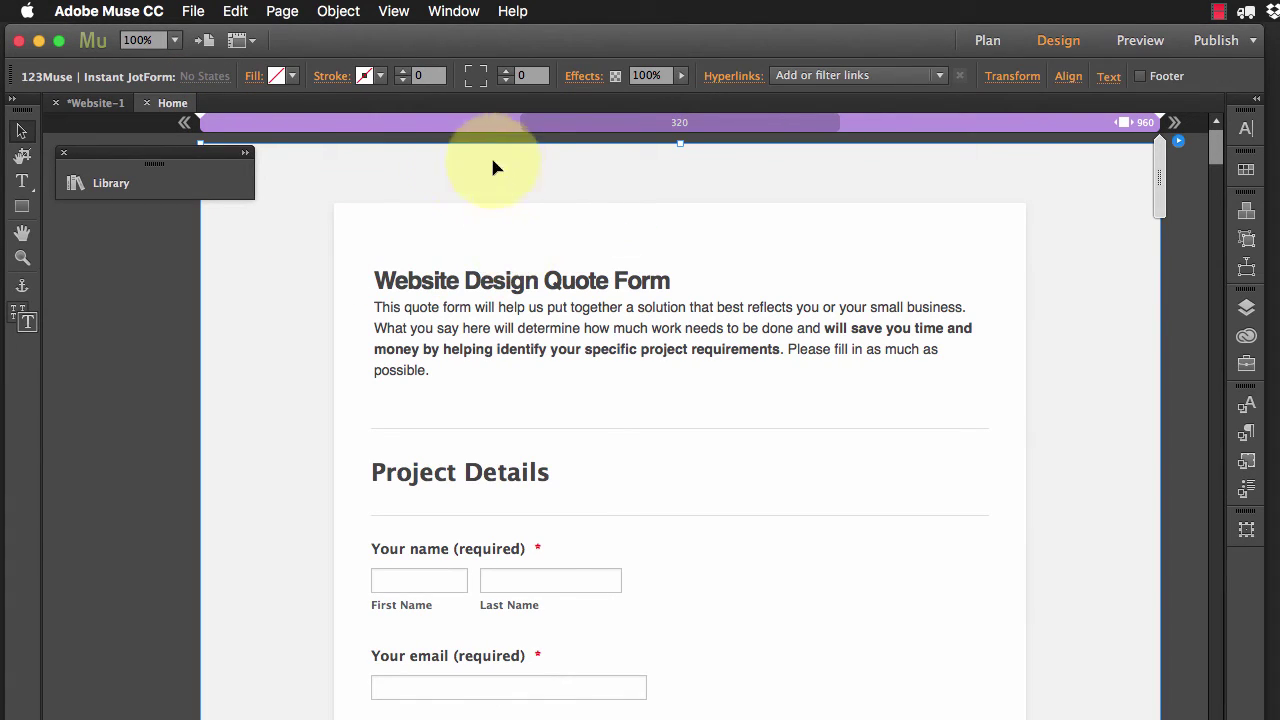
Step: Open the Widgets list in the form builder's left panel to browse Checklist, YouTube and others
{"action": "key", "text": "super+Tab"}
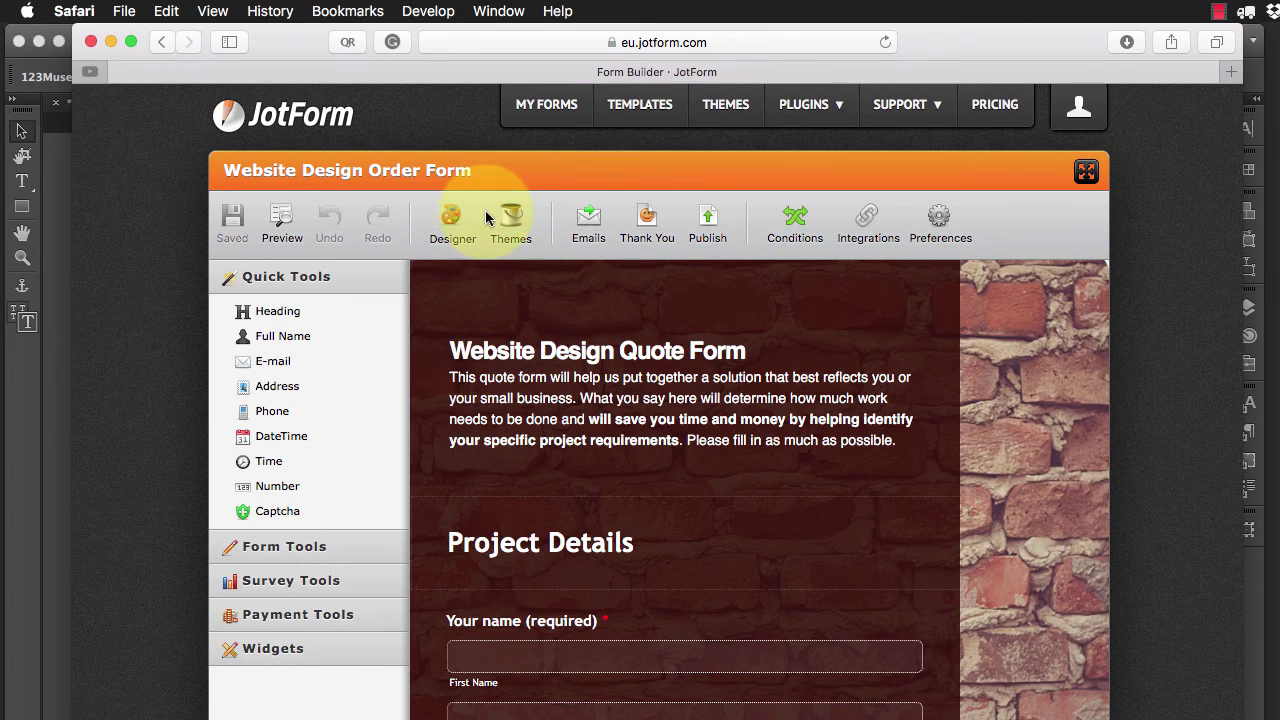
{"action": "scroll", "coordinate": [485, 211], "scroll_direction": "down", "scroll_amount": 3}
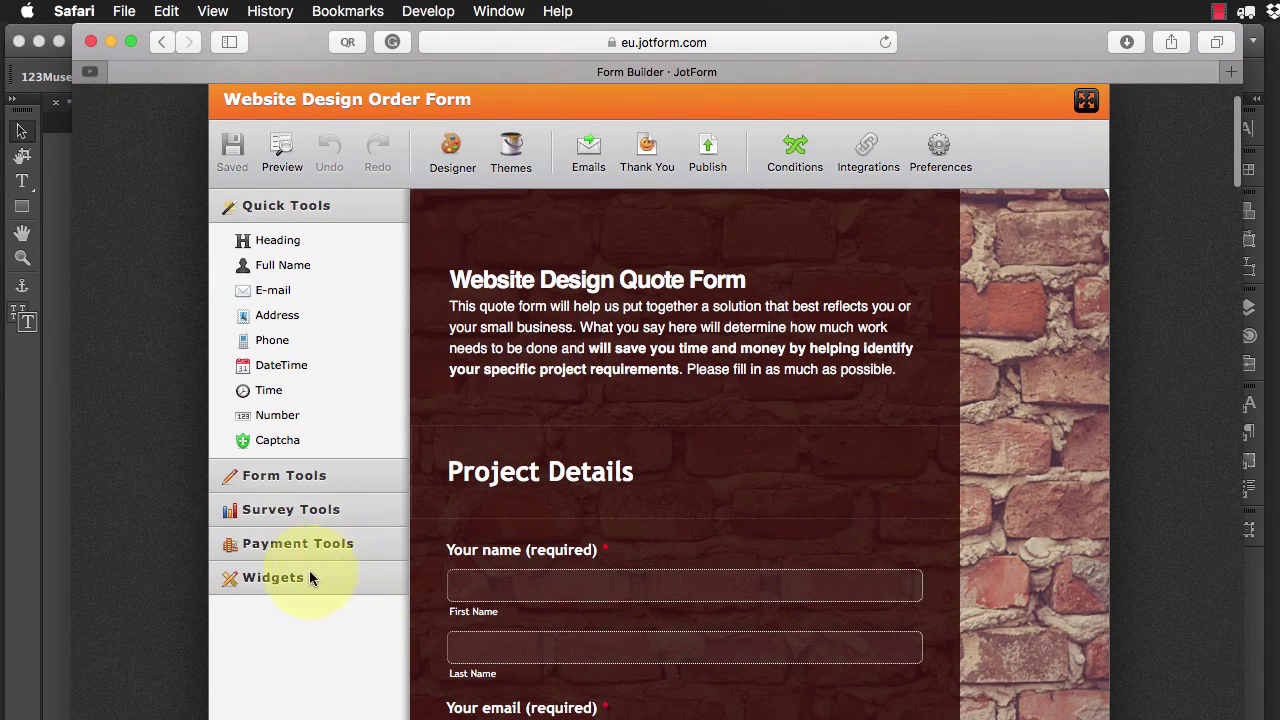
{"action": "left_click", "coordinate": [288, 581]}
{"action": "scroll", "coordinate": [337, 540], "scroll_direction": "down", "scroll_amount": 3}
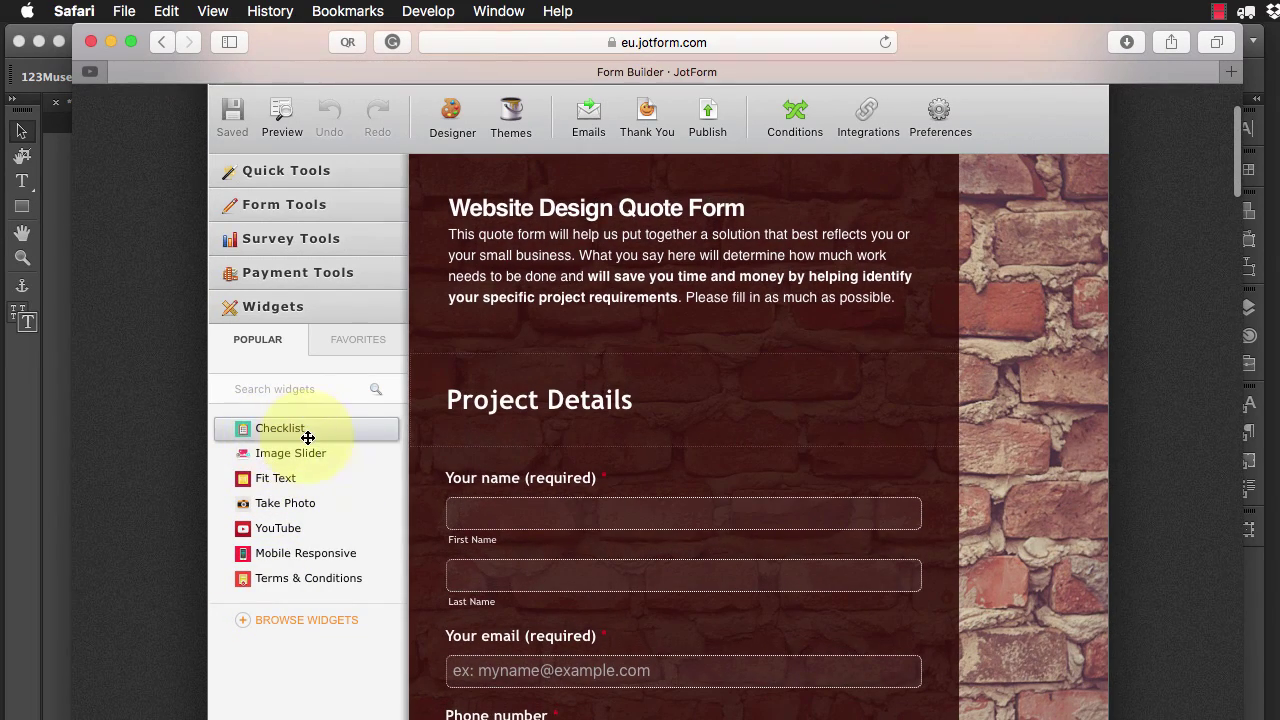
{"action": "scroll", "coordinate": [549, 497], "scroll_direction": "up", "scroll_amount": 2}
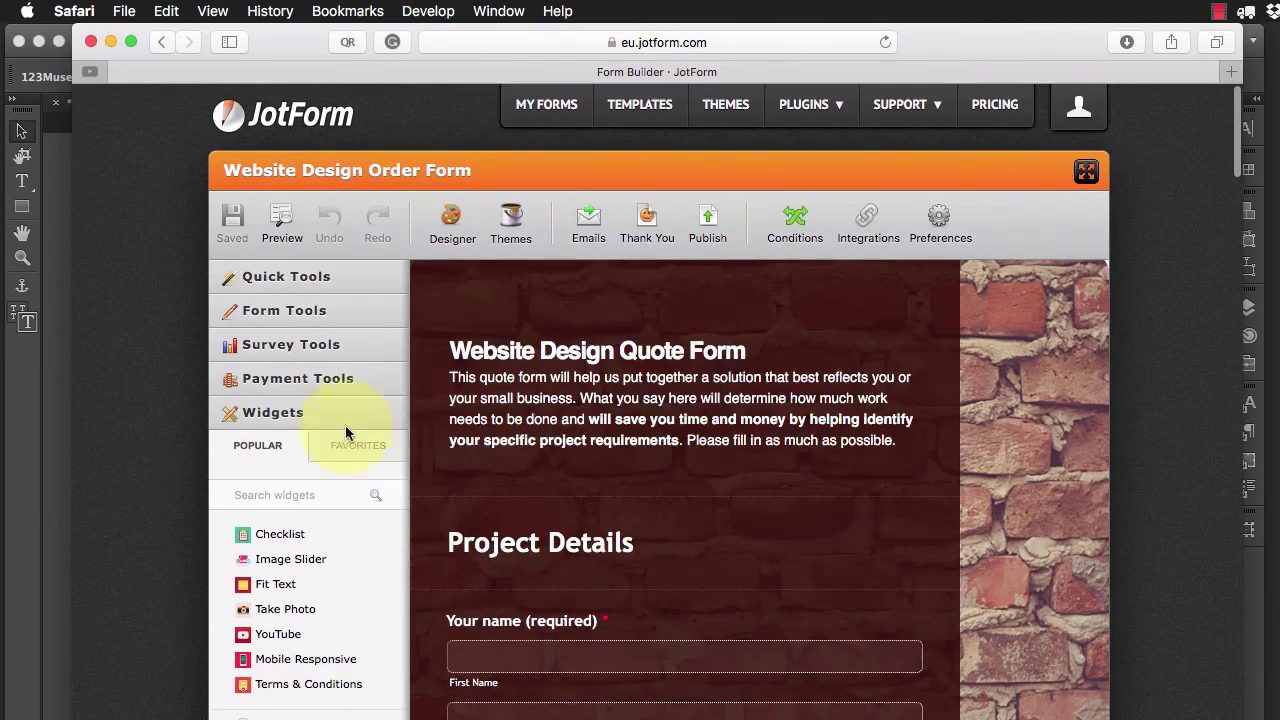